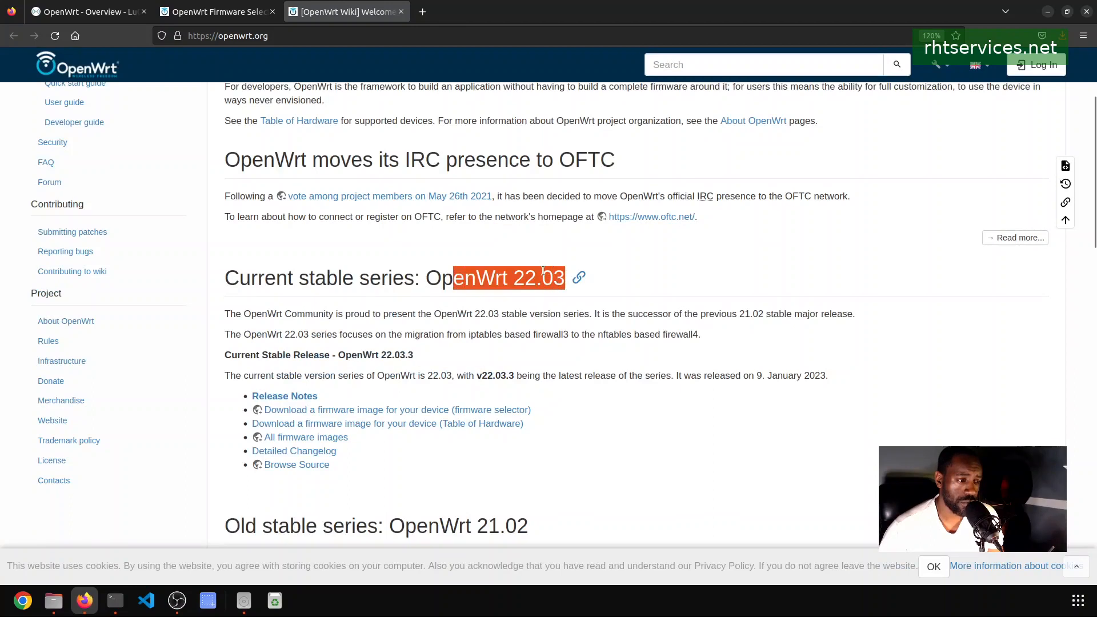
# Check the current stable OpenWrt release's version number and release date on the OpenWrt homepage.
pyautogui.scroll(-2, 543, 271)
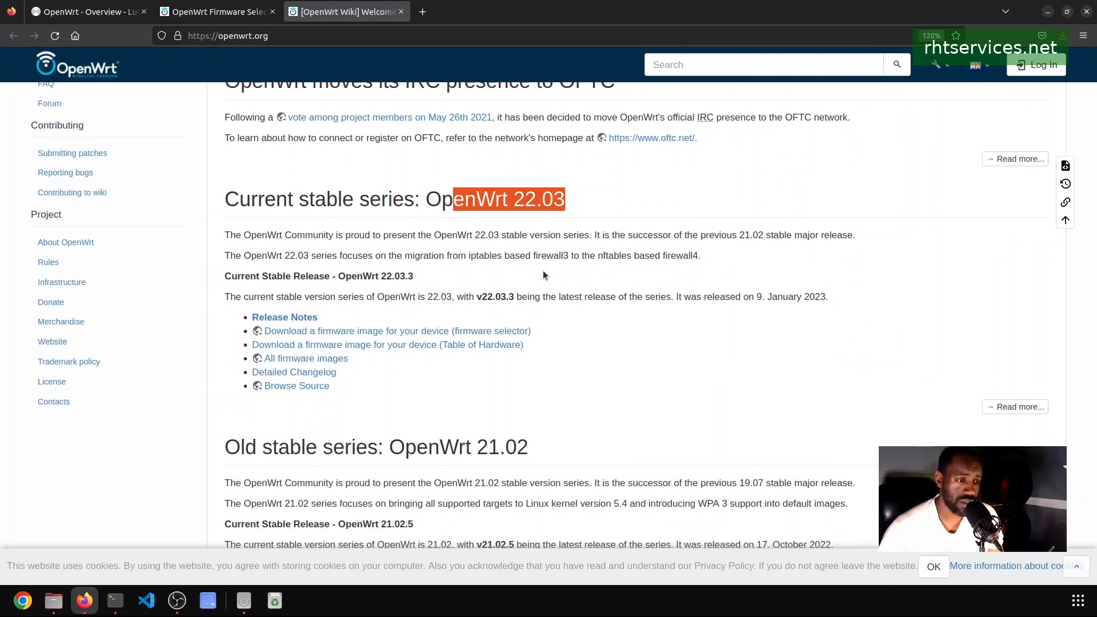
pyautogui.moveTo(435, 303); pyautogui.dragTo(509, 297)
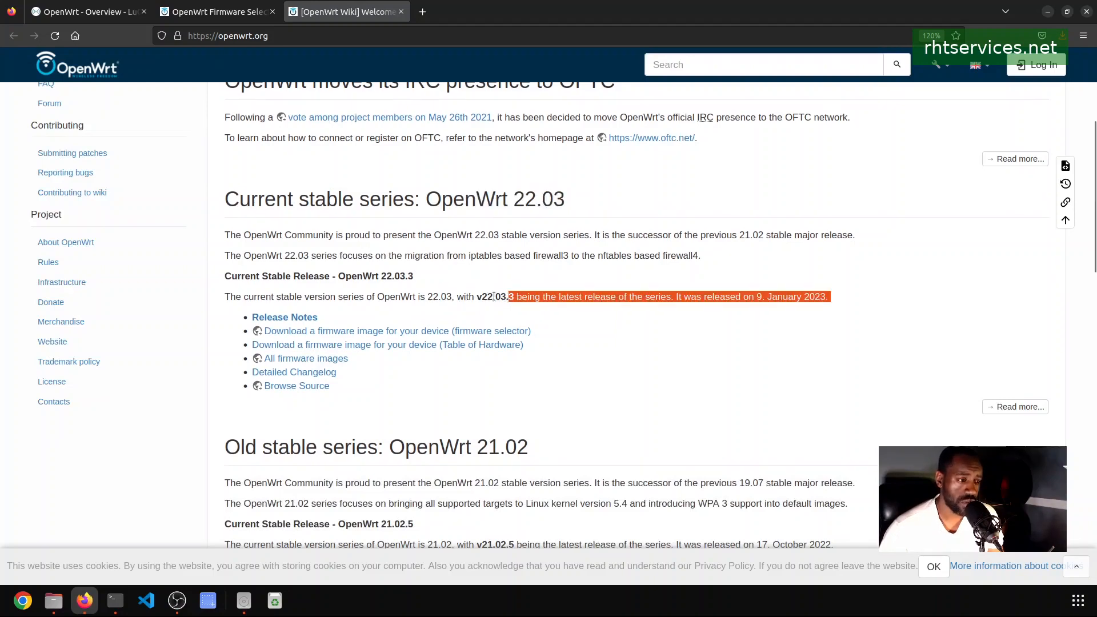
pyautogui.click(507, 297)
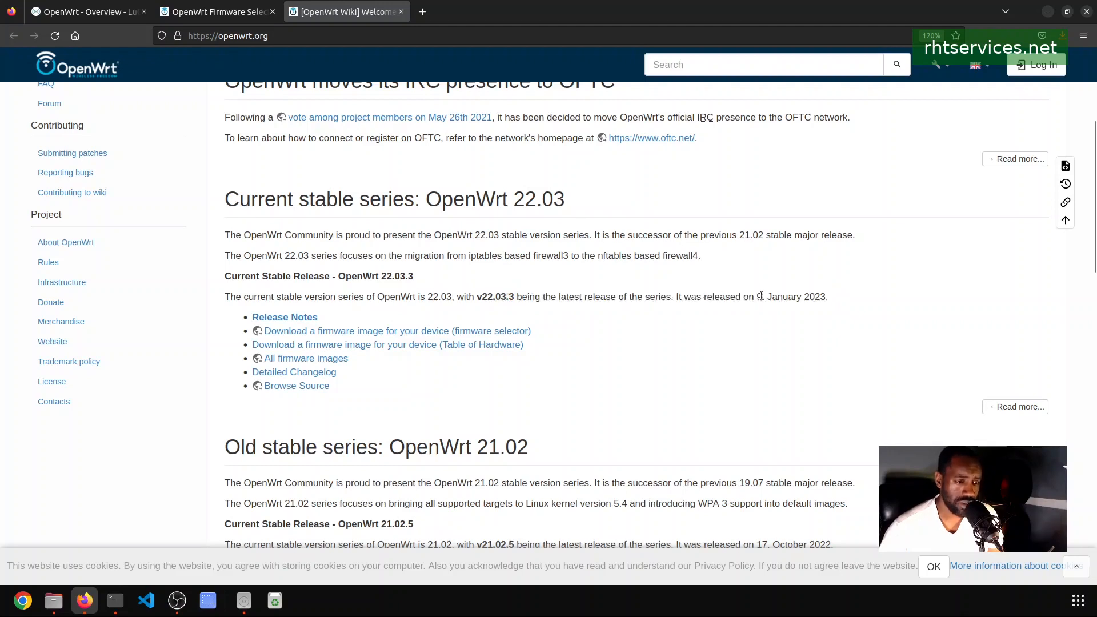
pyautogui.moveTo(761, 297); pyautogui.dragTo(819, 299)
pyautogui.click(680, 276)
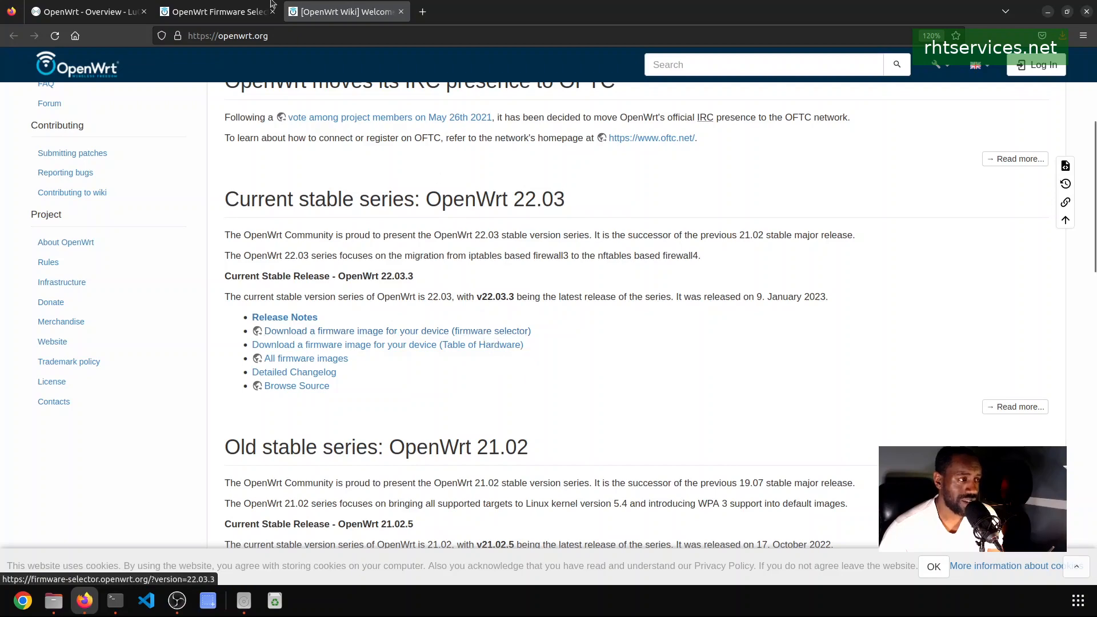
# Search the OpenWrt Firmware Selector for WRT1900 and select the Linksys WRT1900AC v1.
pyautogui.click(241, 7)
pyautogui.scroll(5, 446, 171)
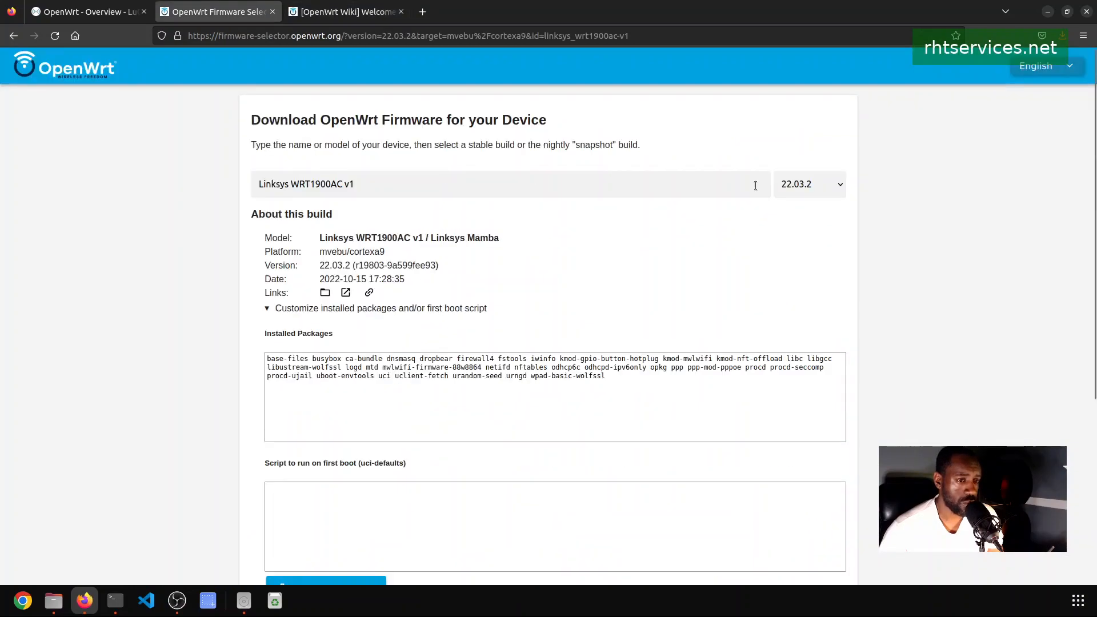
pyautogui.tripleClick(439, 174)
pyautogui.write('W')
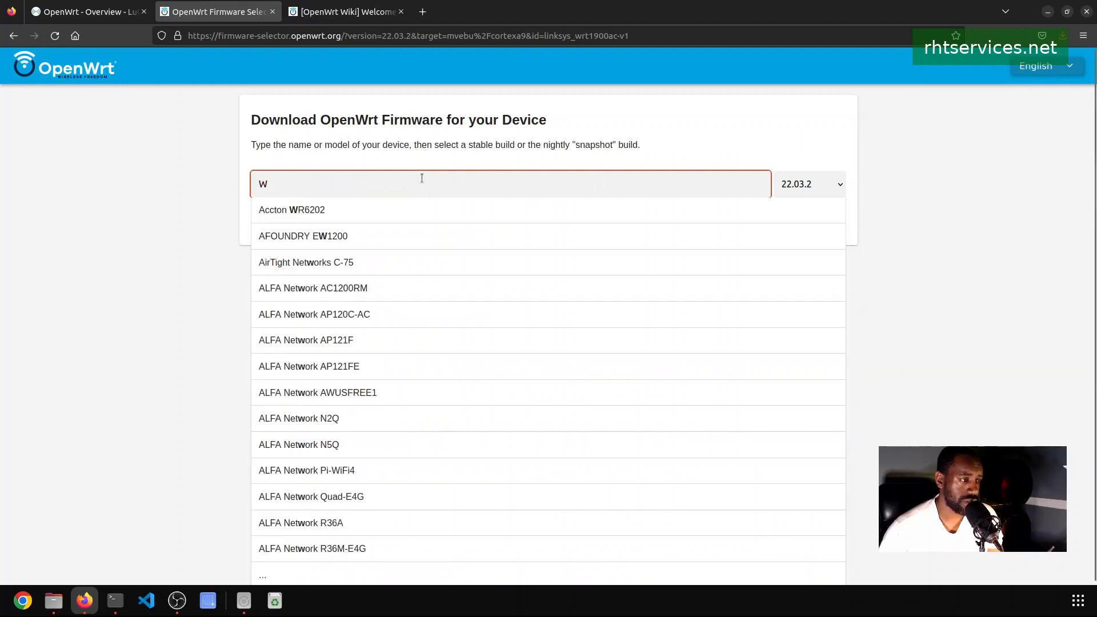
pyautogui.write('RT1900')
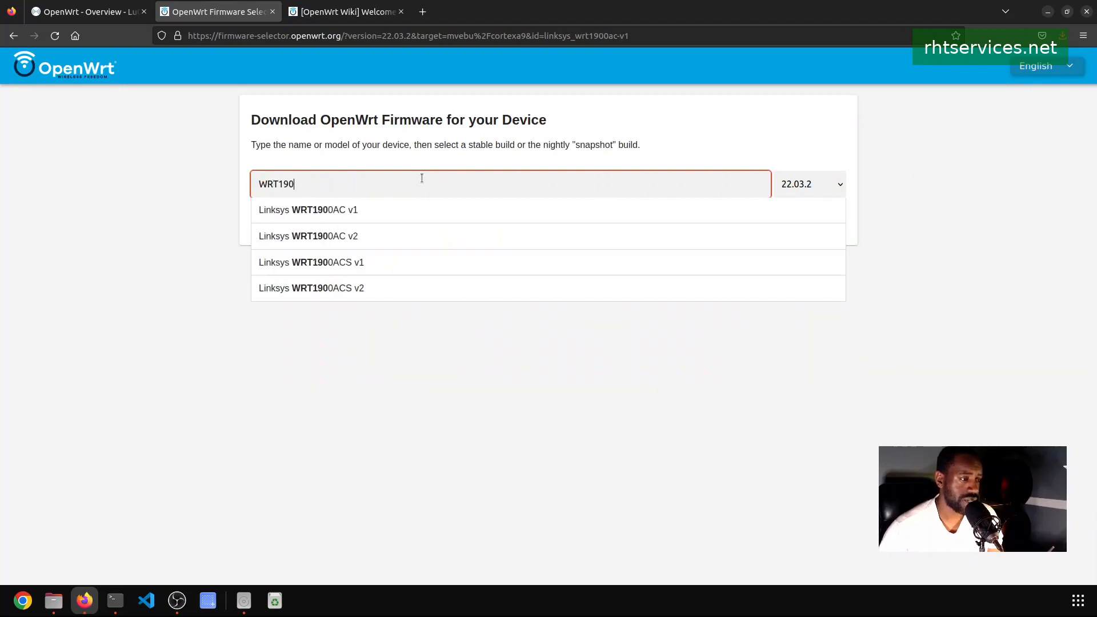
pyautogui.click(509, 205)
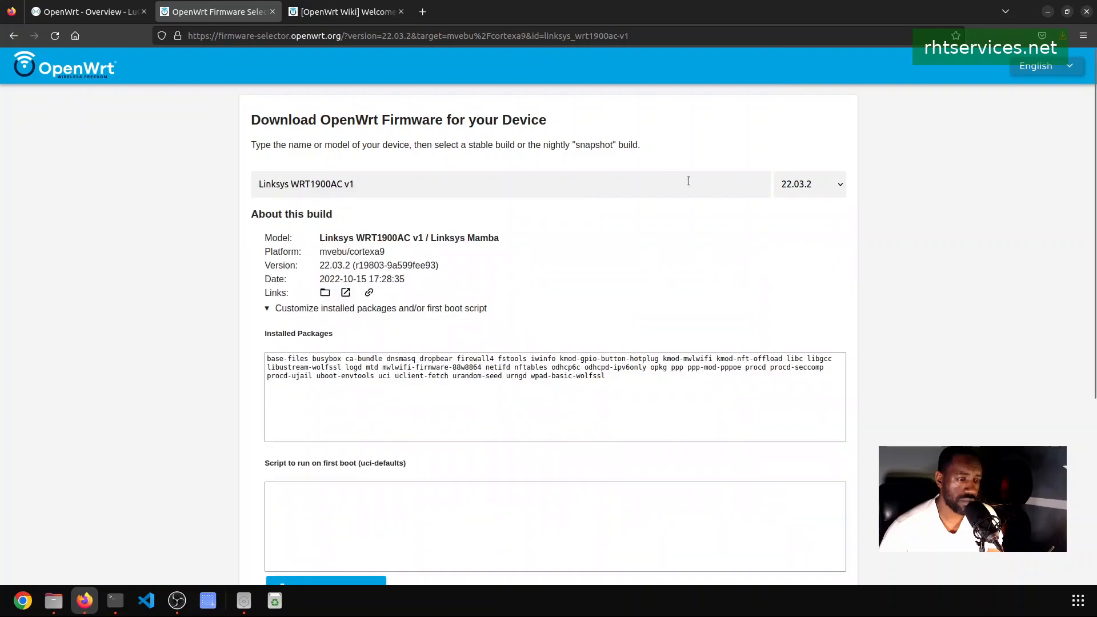
# Try the 22.03.3 release for the Linksys WRT1900AC v1 and return to version 22.03.2.
pyautogui.click(799, 192)
pyautogui.click(794, 223)
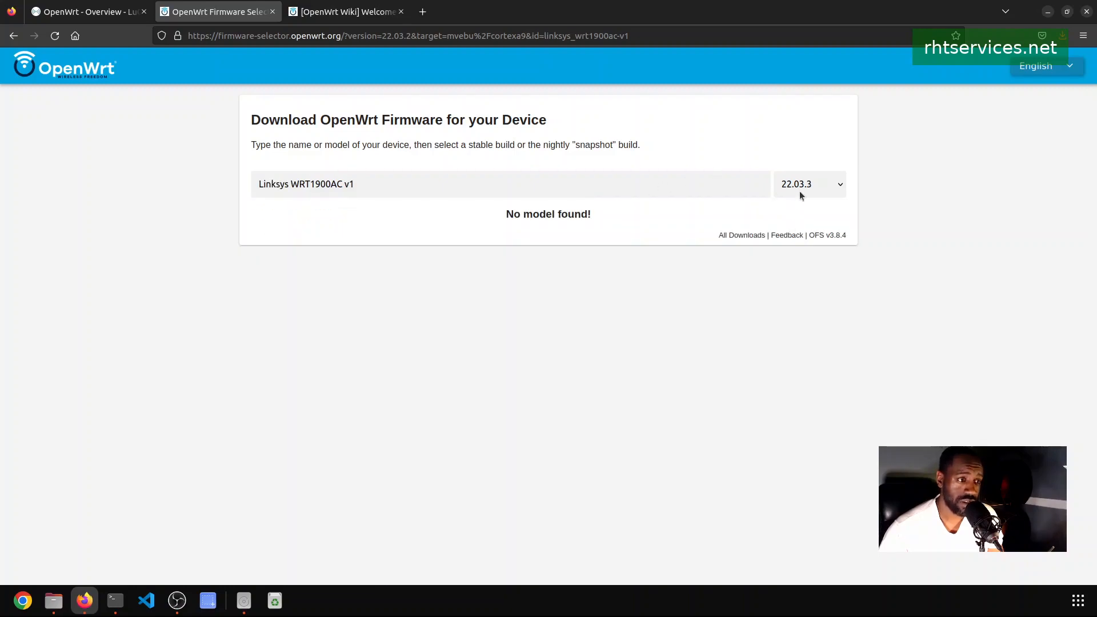
pyautogui.click(801, 193)
pyautogui.click(803, 239)
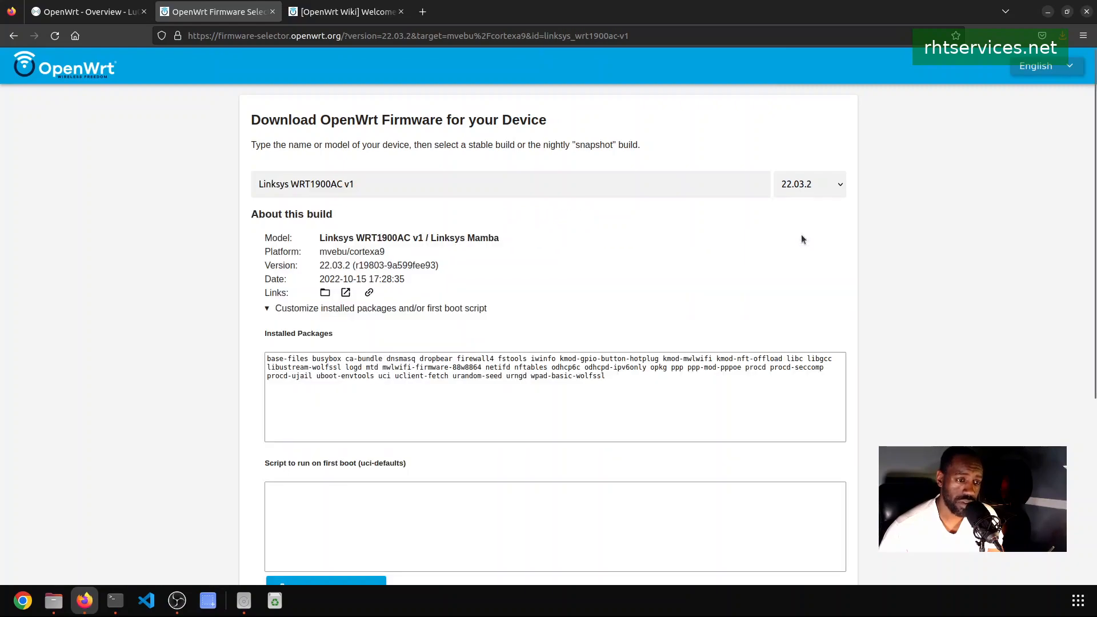
# Review the kernel, factory and sysupgrade image downloads offered for the selected router build, enlarging the page for readability.
pyautogui.scroll(-3, 468, 285)
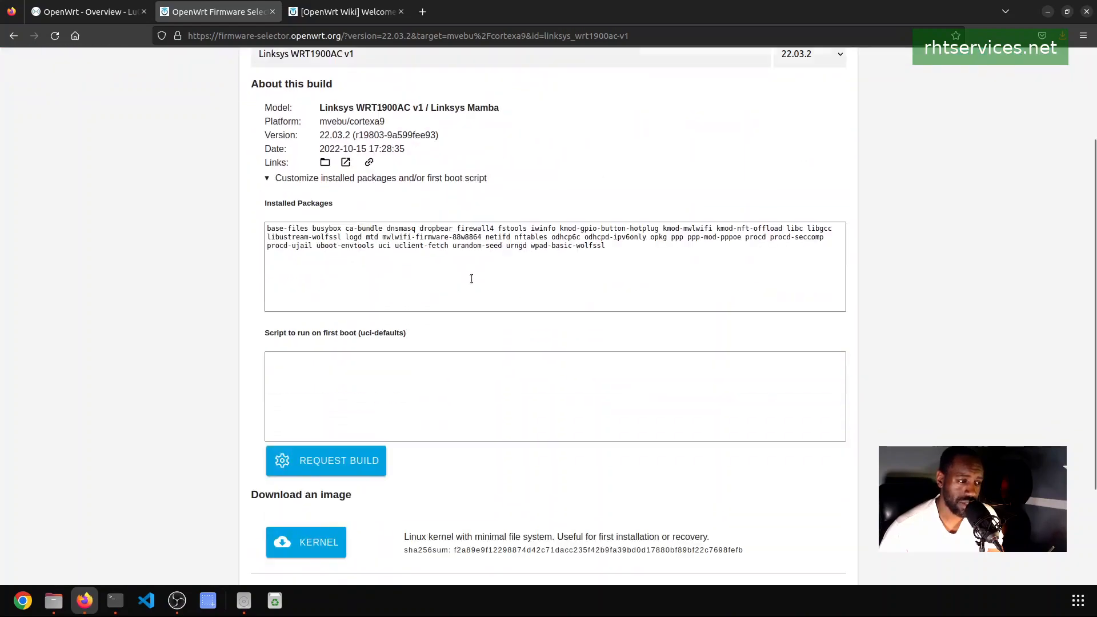
pyautogui.scroll(-3, 465, 310)
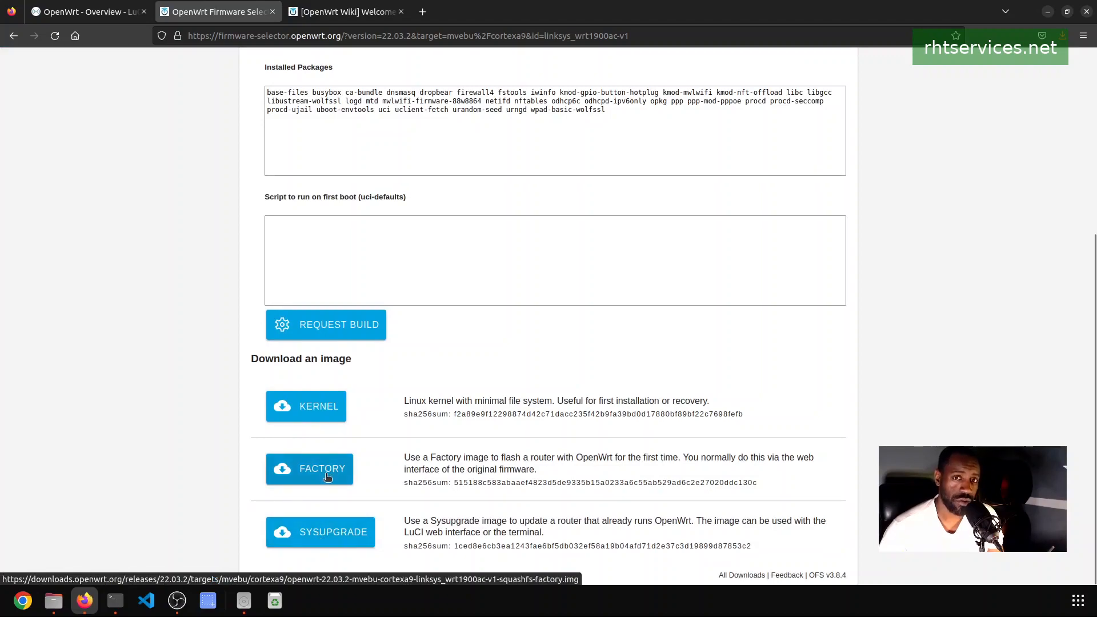
pyautogui.hotkey('ctrl', '+')
pyautogui.hotkey('ctrl', '+')
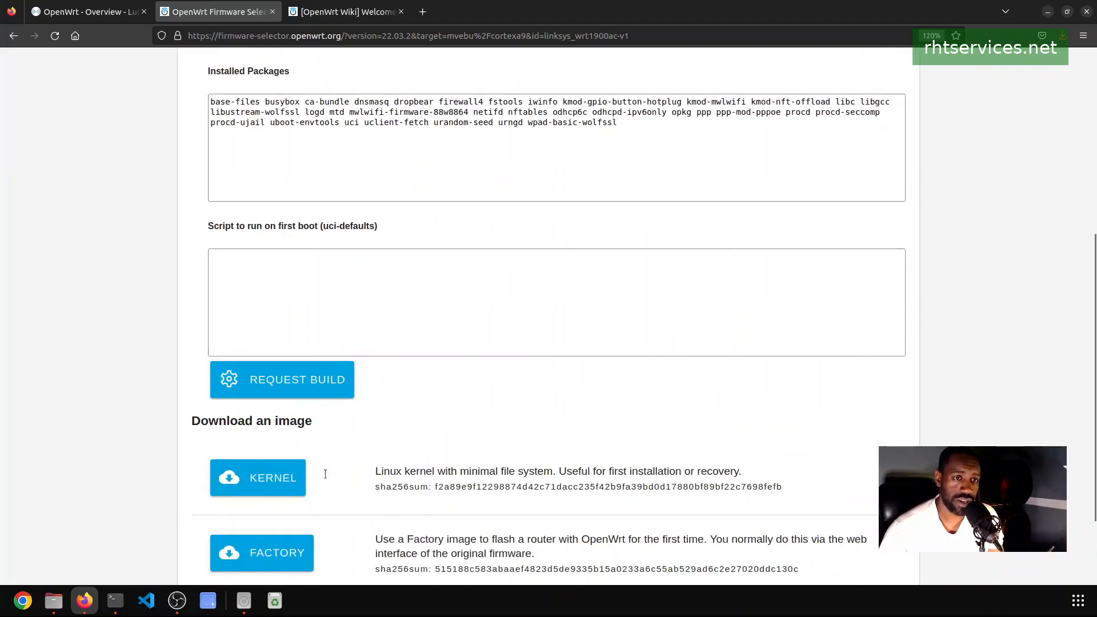
pyautogui.scroll(-2, 325, 472)
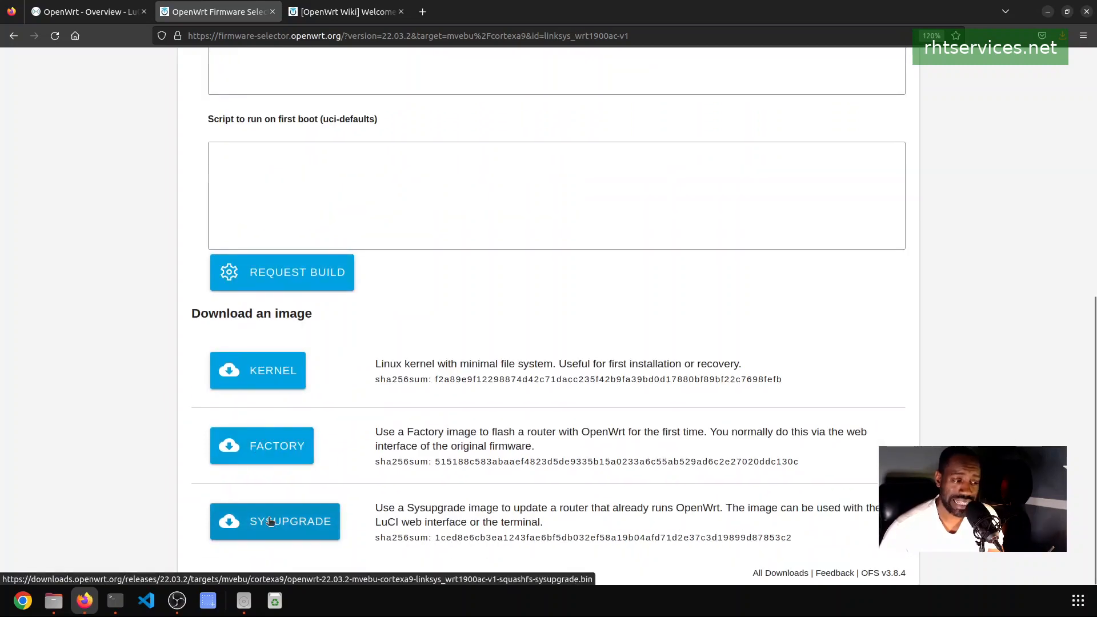
pyautogui.click(262, 381)
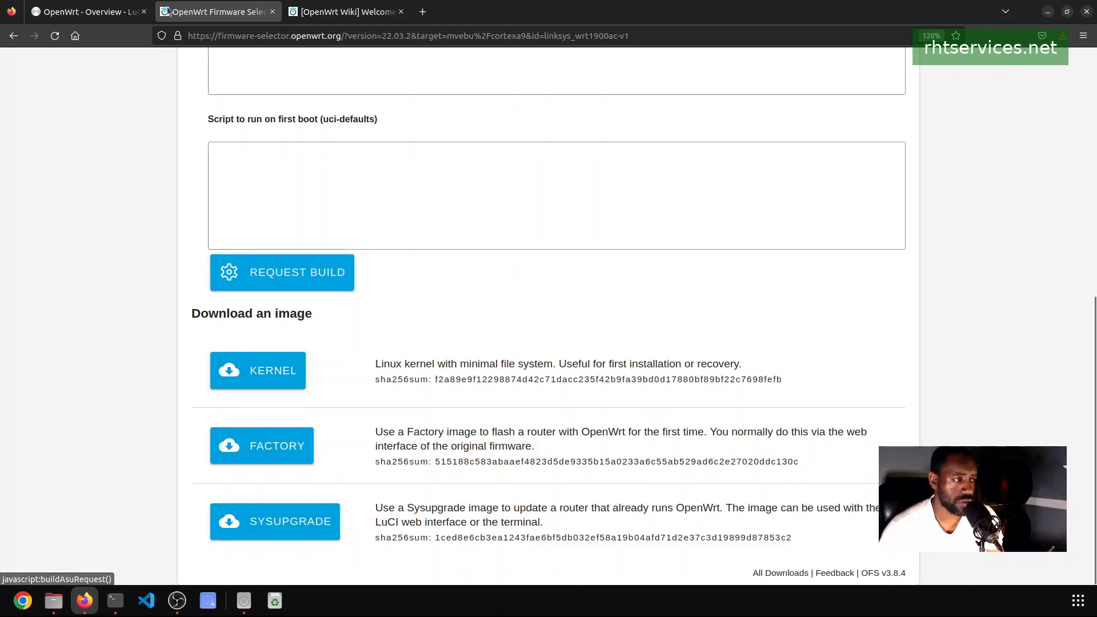
# Move the router's overview page into its own window and review its system, memory, network and wireless status.
pyautogui.moveTo(71, 9); pyautogui.dragTo(59, 90)
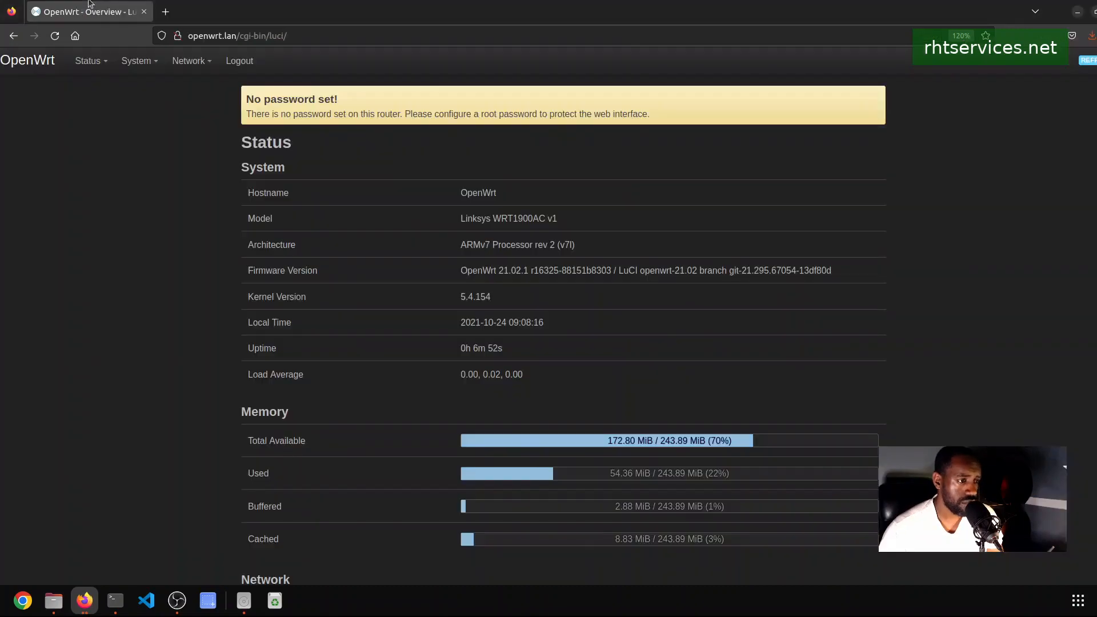
pyautogui.scroll(-4, 450, 333)
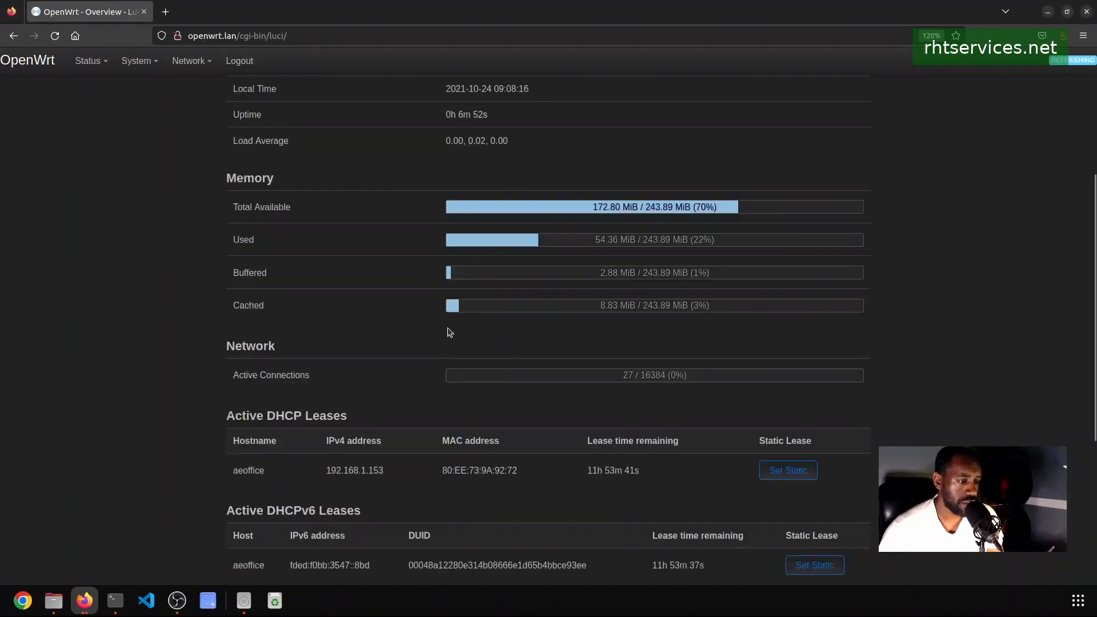
pyautogui.scroll(-4, 450, 333)
pyautogui.scroll(2, 450, 333)
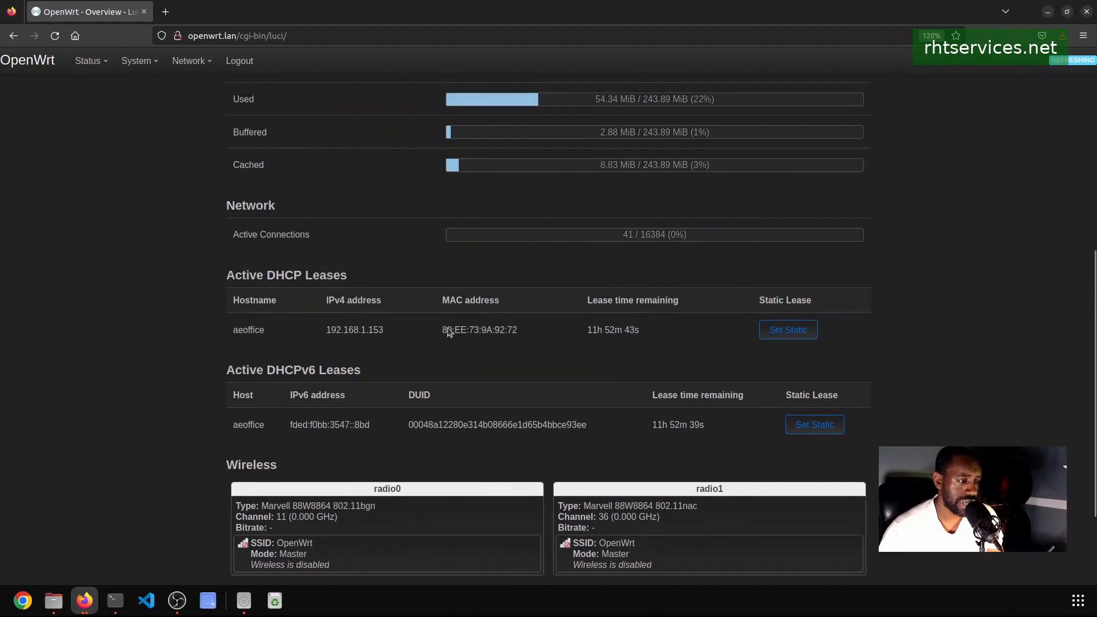
pyautogui.scroll(7, 451, 333)
# Open the router's backup and firmware flashing page and download a backup archive of the current configuration files.
pyautogui.moveTo(123, 63)
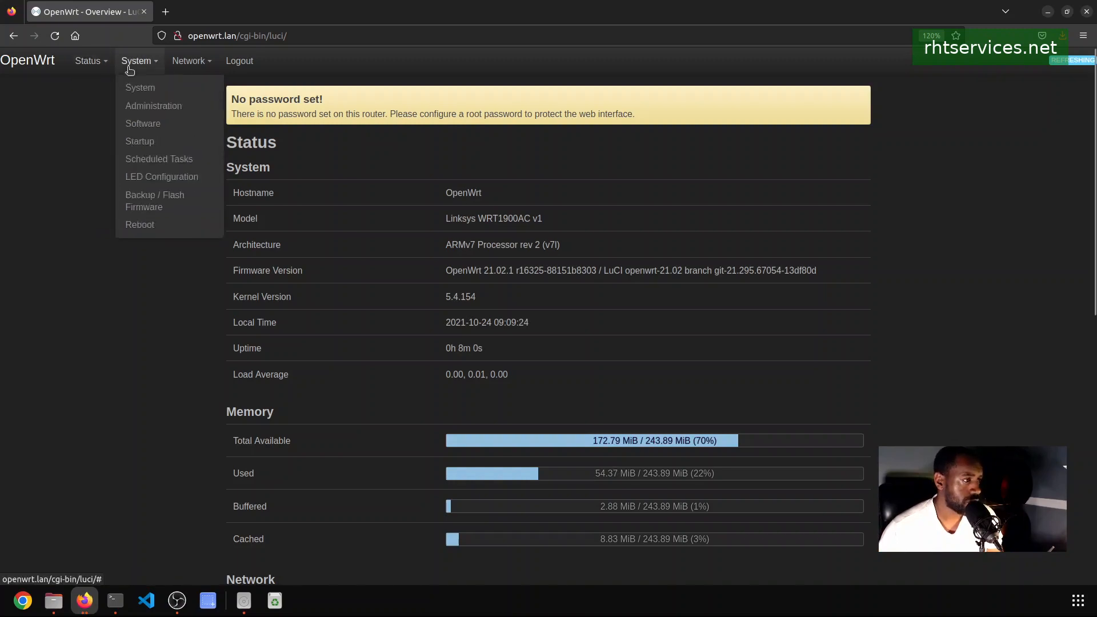
pyautogui.click(153, 201)
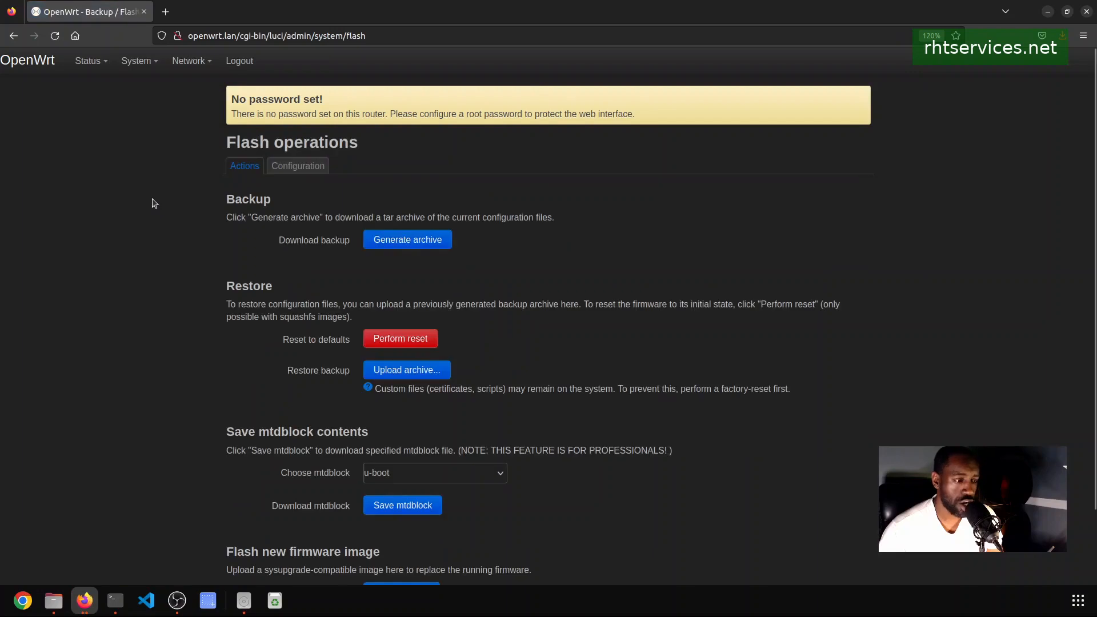
pyautogui.scroll(-3, 153, 203)
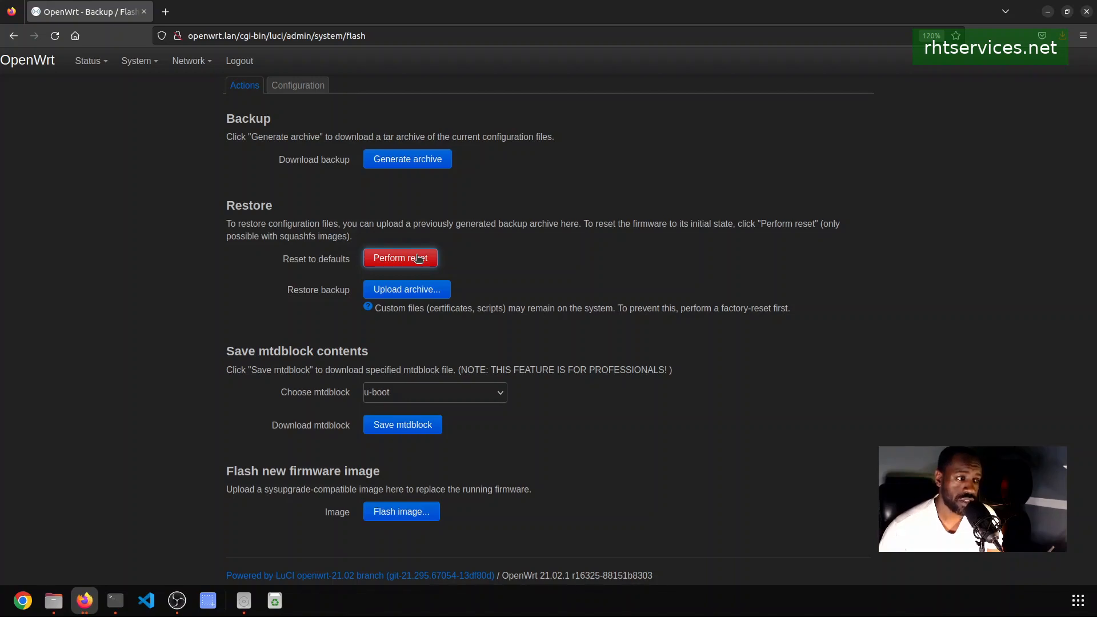
pyautogui.click(406, 164)
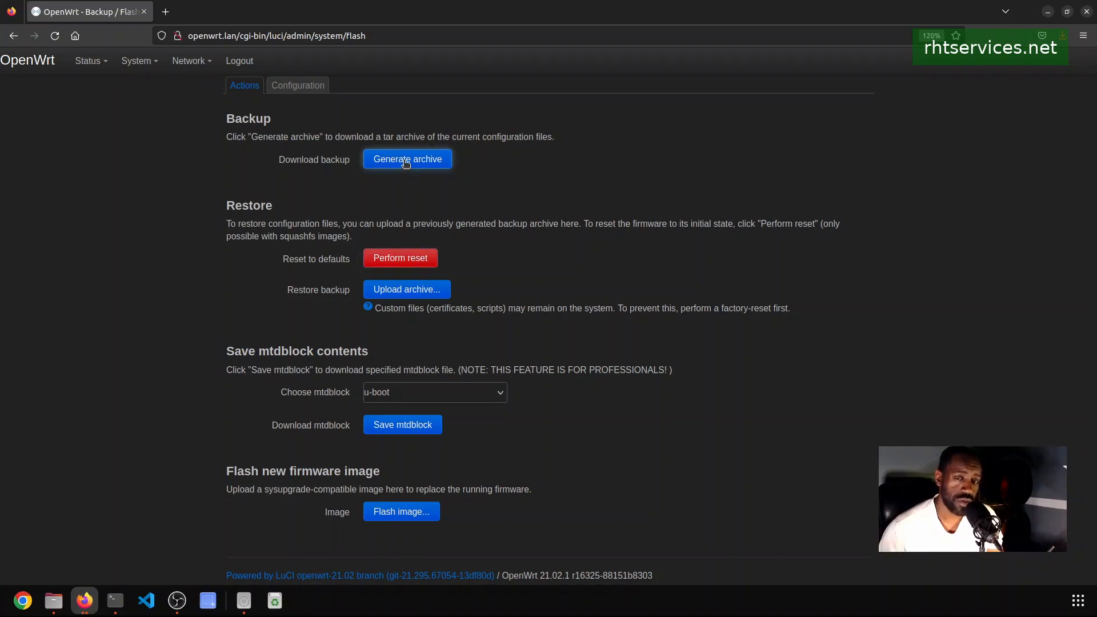
pyautogui.click(404, 164)
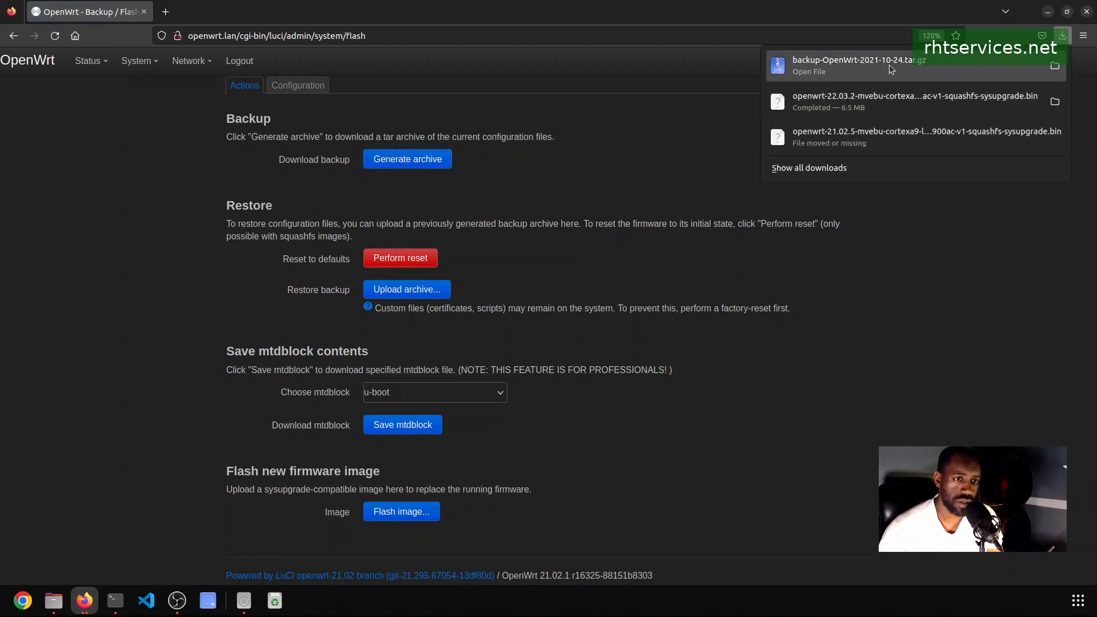
pyautogui.click(367, 193)
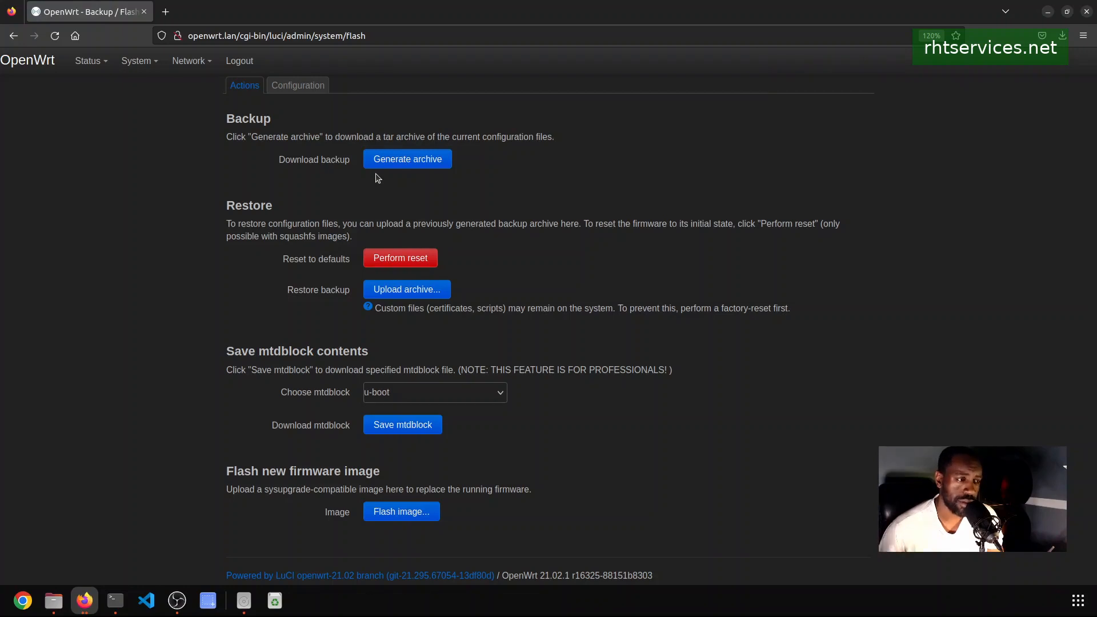
# Look over the configuration list of files preserved during sysupgrade and return to the flash actions.
pyautogui.click(296, 86)
pyautogui.click(244, 85)
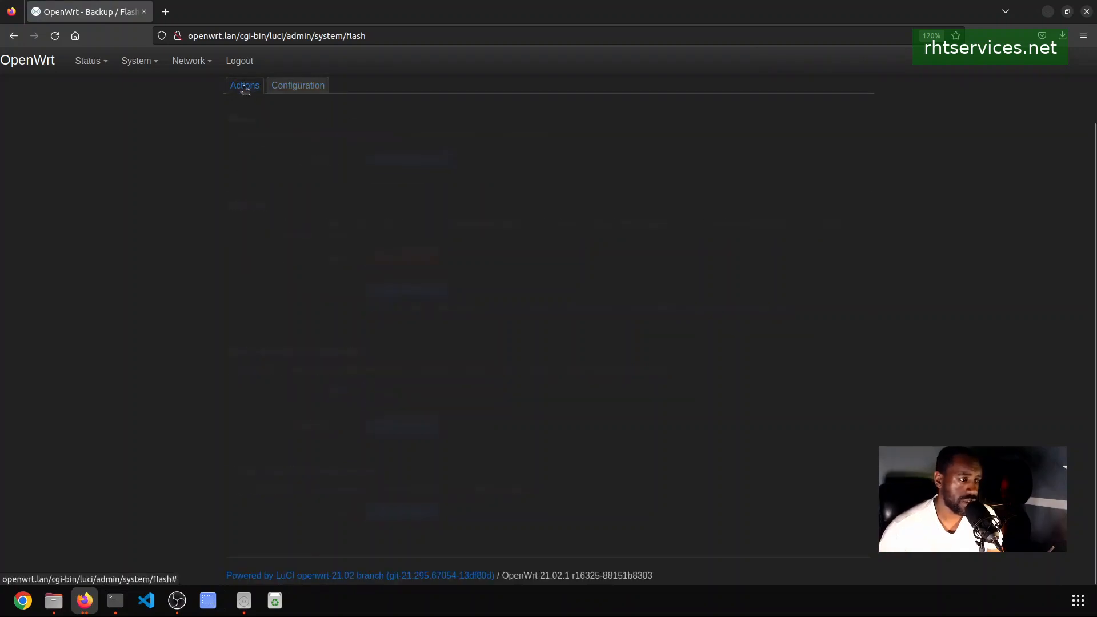
pyautogui.click(309, 90)
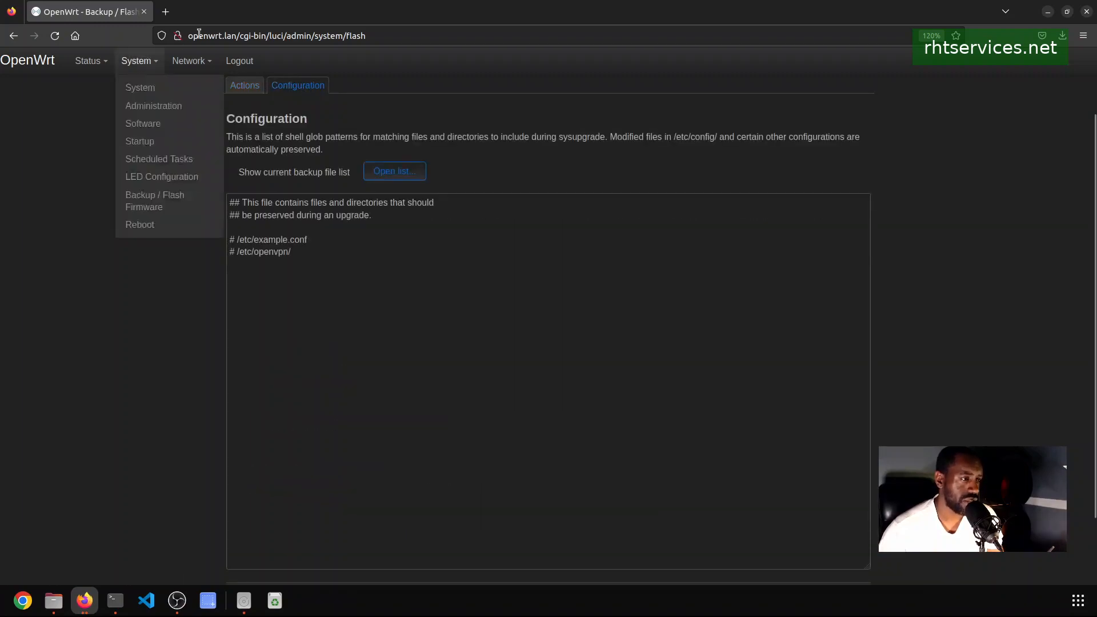
pyautogui.click(246, 91)
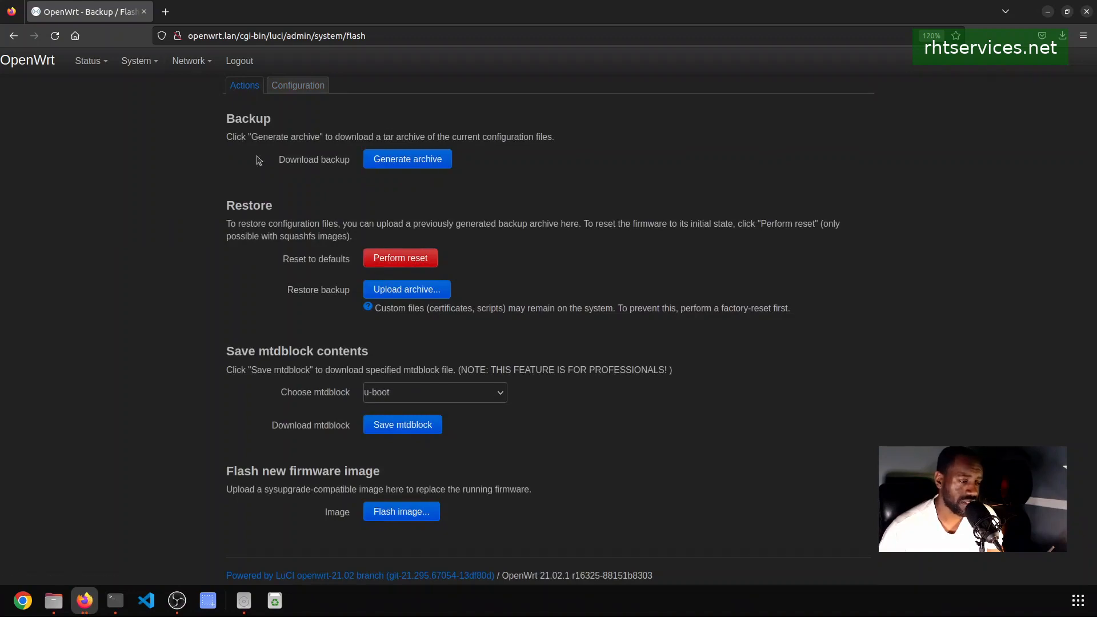
# Upload openwrt-22.03.2-mvebu-cortexa9-linksys_wrt1900ac-v1-squashfs-sysupgrade.bin from Downloads and flash it to the router with the current settings kept.
pyautogui.click(386, 515)
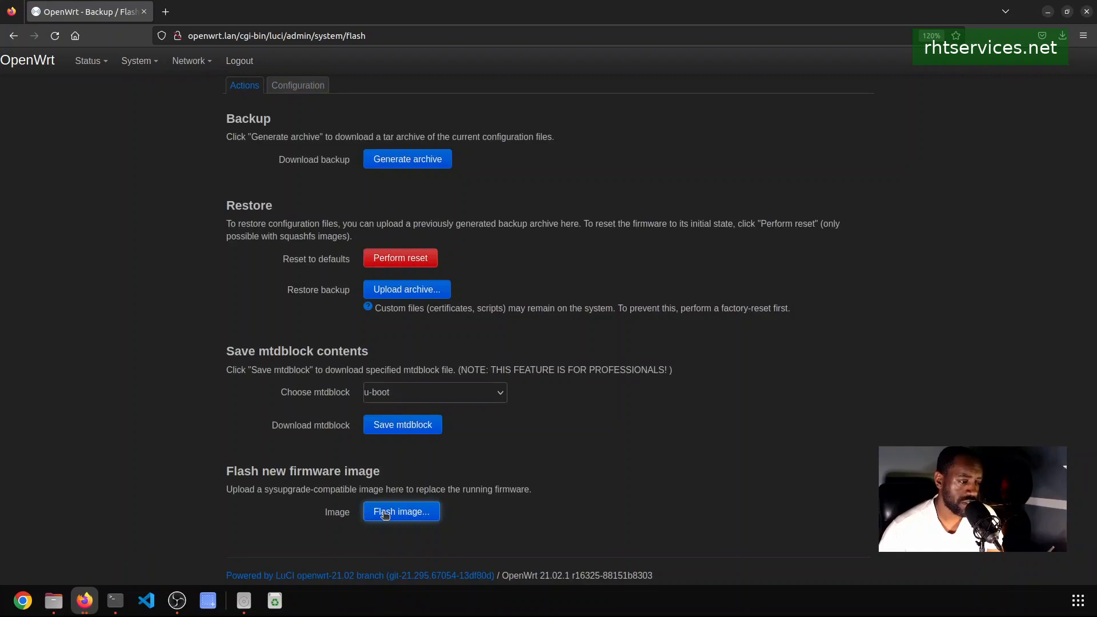
pyautogui.click(385, 514)
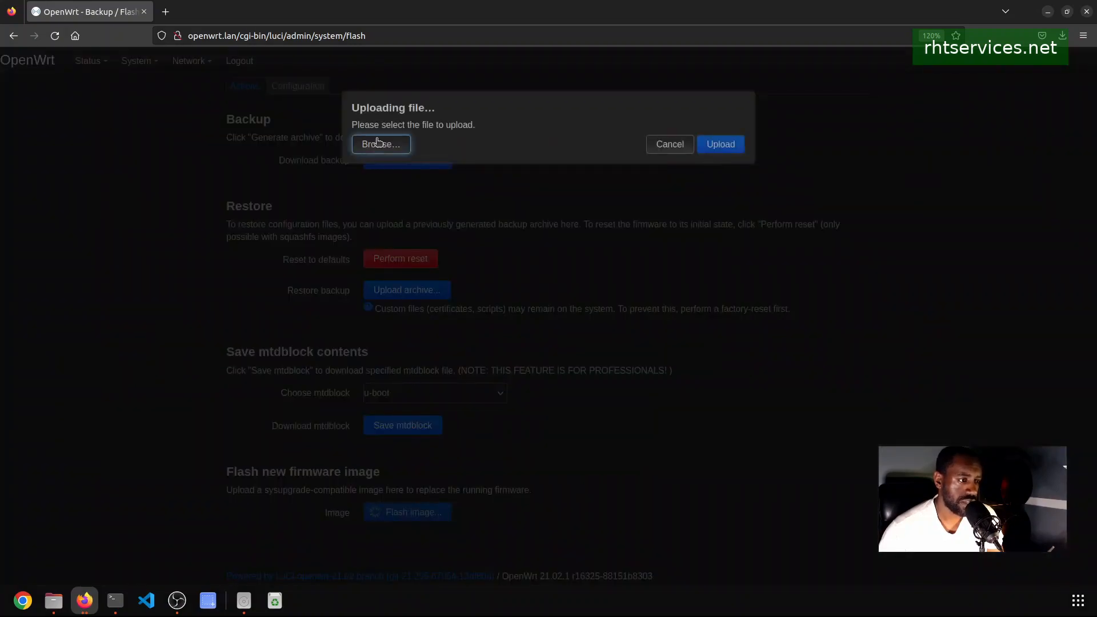
pyautogui.click(376, 143)
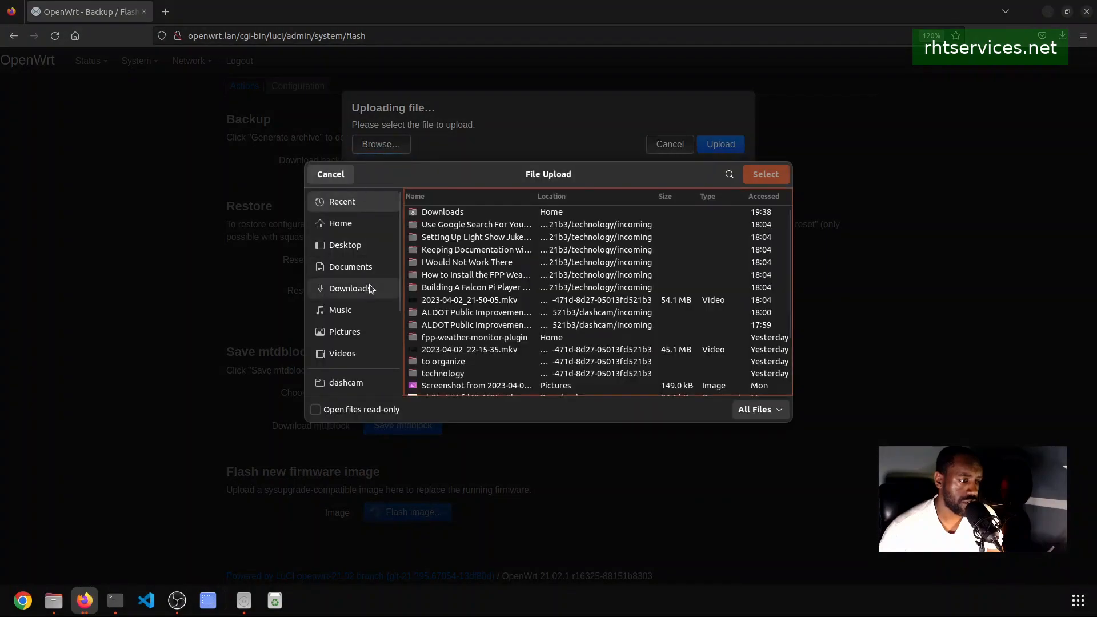
pyautogui.doubleClick(424, 213)
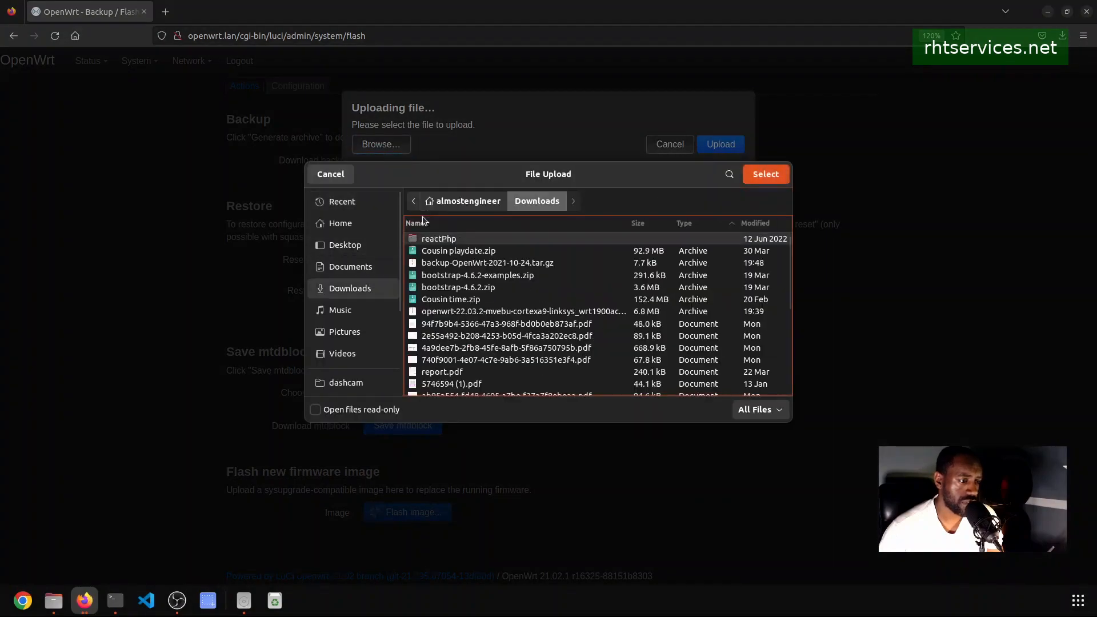
pyautogui.click(756, 223)
pyautogui.scroll(-5, 686, 308)
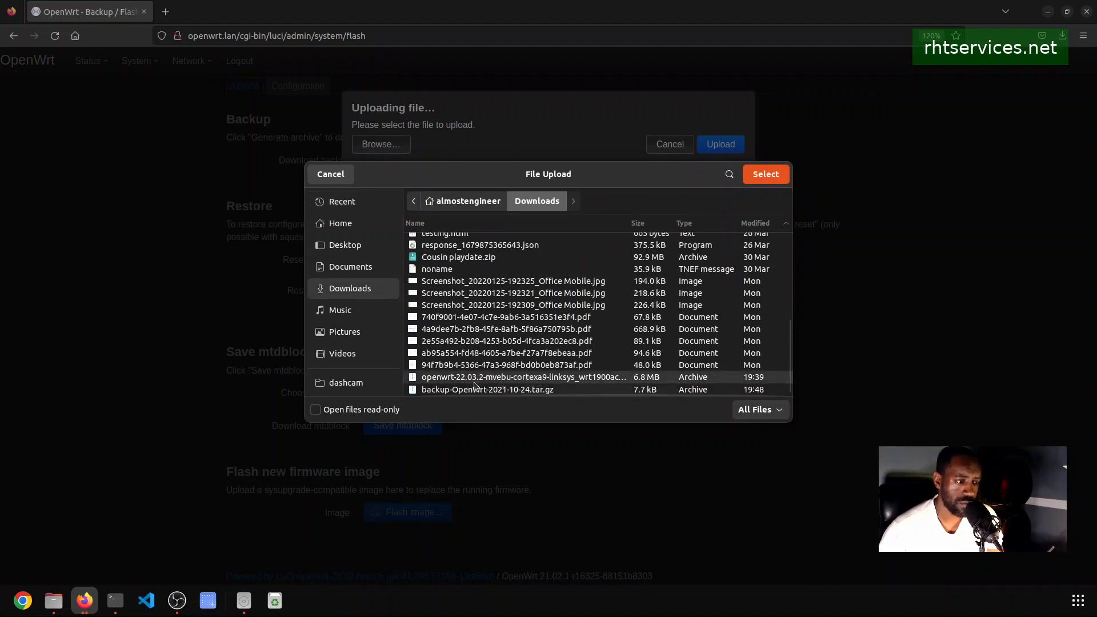
pyautogui.click(761, 175)
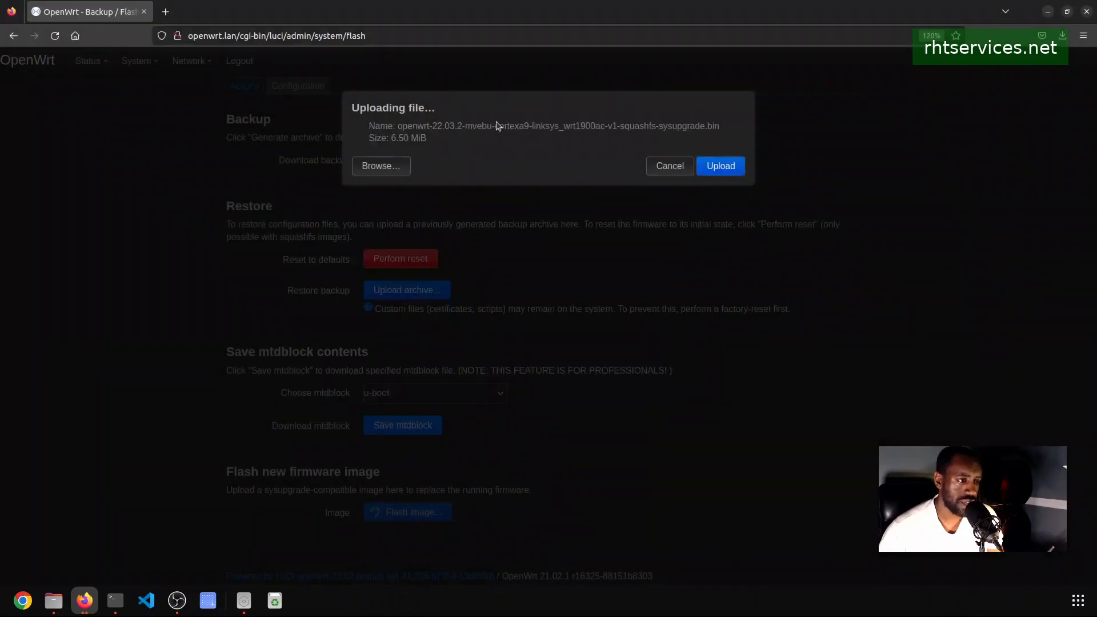
pyautogui.click(719, 169)
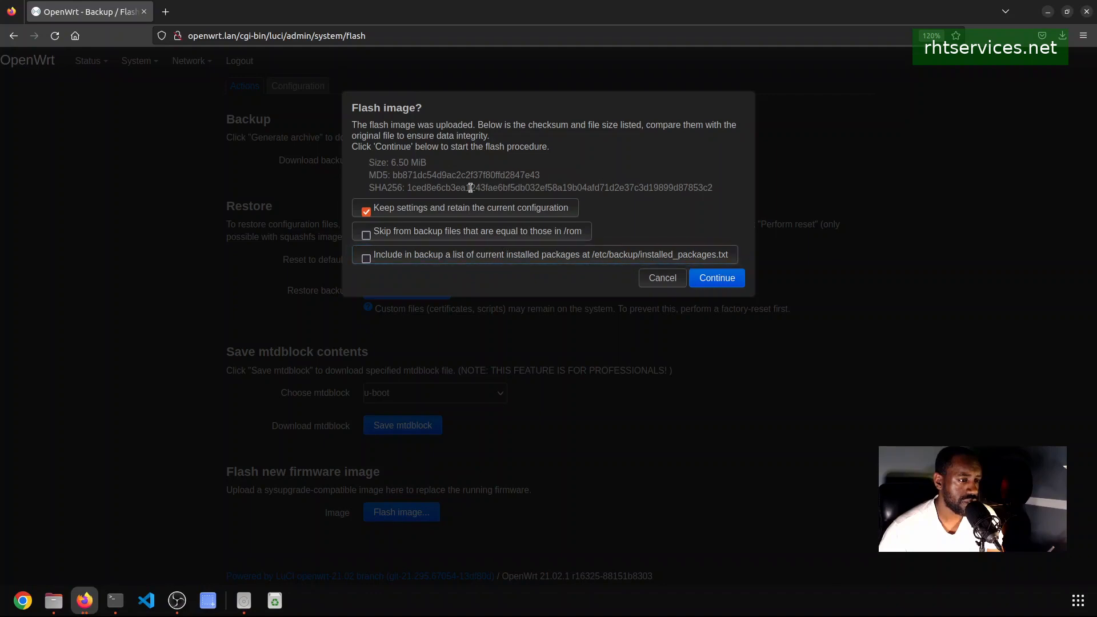
pyautogui.click(733, 280)
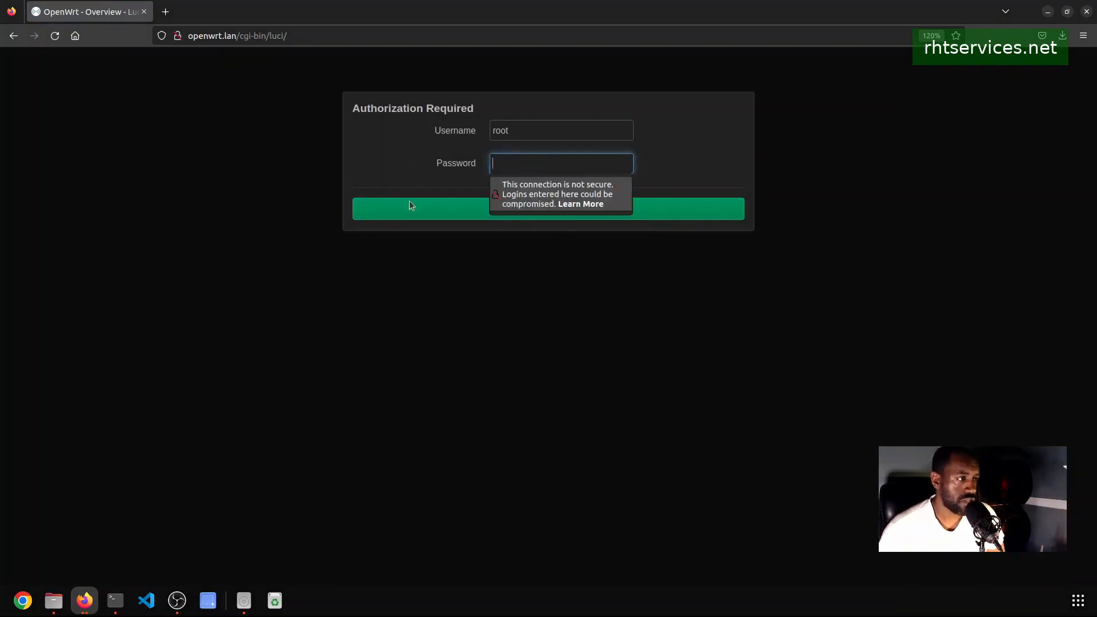
# Log in to the router as root with the password field left blank and check its local time, memory and storage status.
pyautogui.click(463, 216)
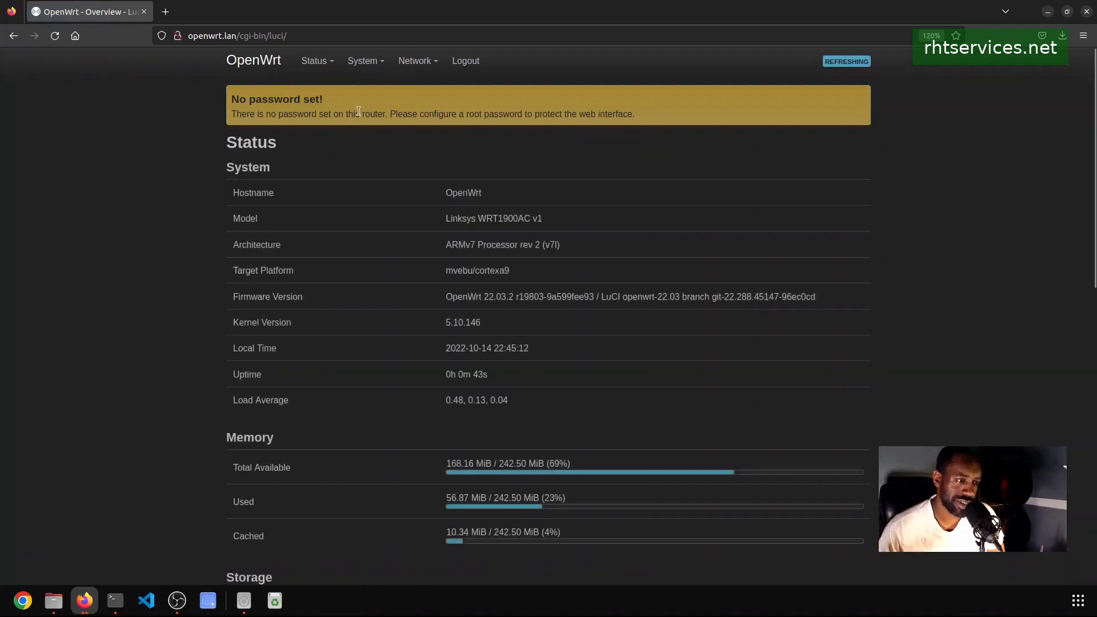
pyautogui.scroll(-2, 382, 135)
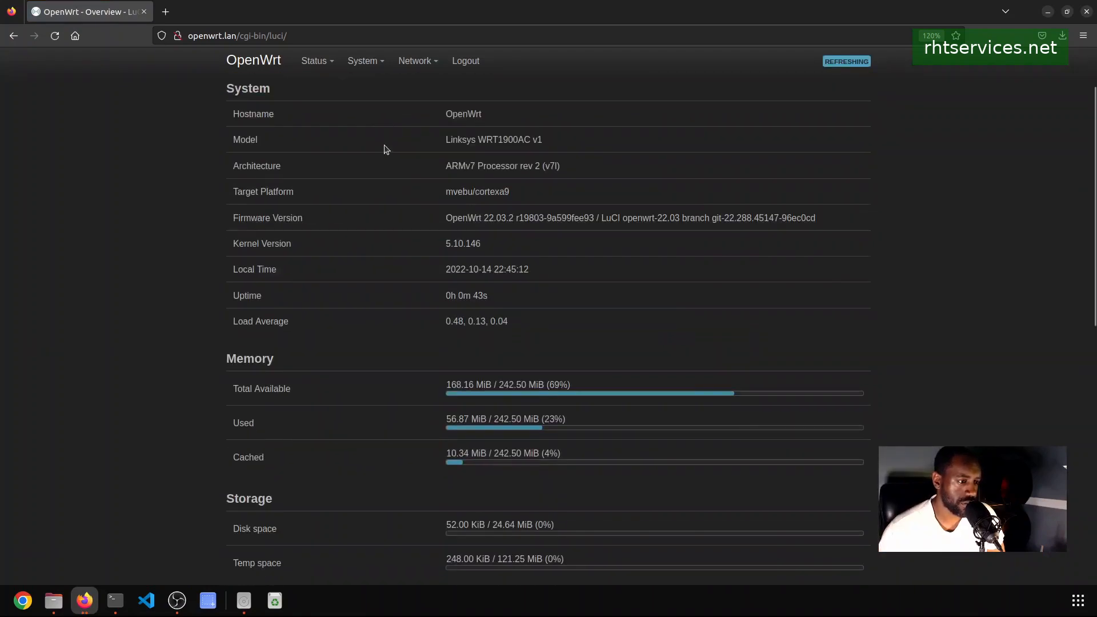
pyautogui.moveTo(447, 273); pyautogui.dragTo(515, 281)
pyautogui.tripleClick(487, 268)
pyautogui.click(487, 267)
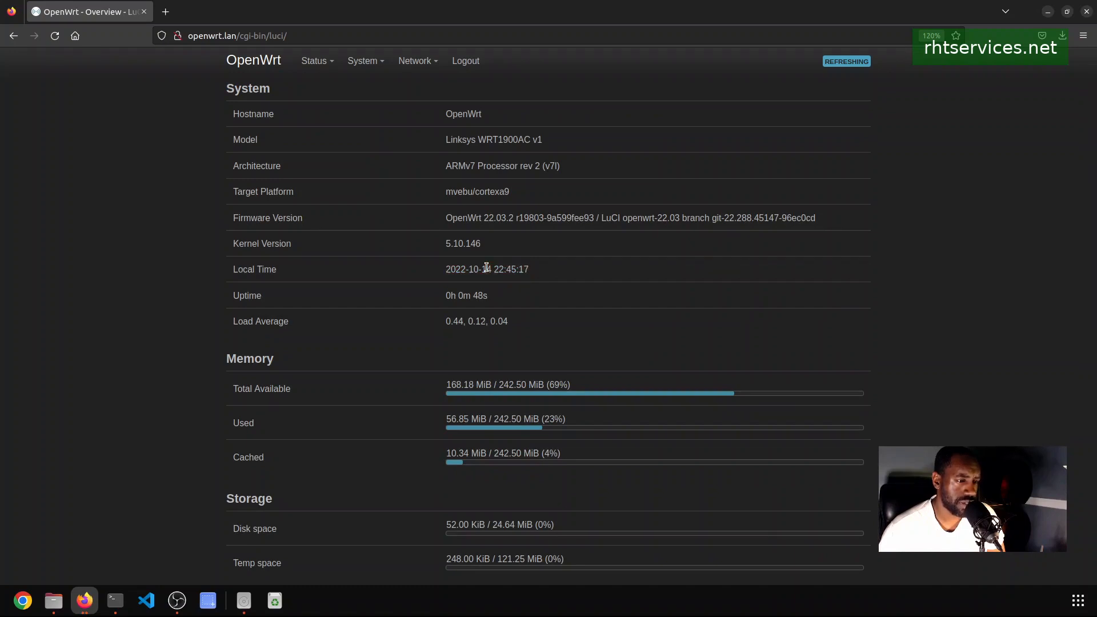
pyautogui.scroll(-5, 487, 268)
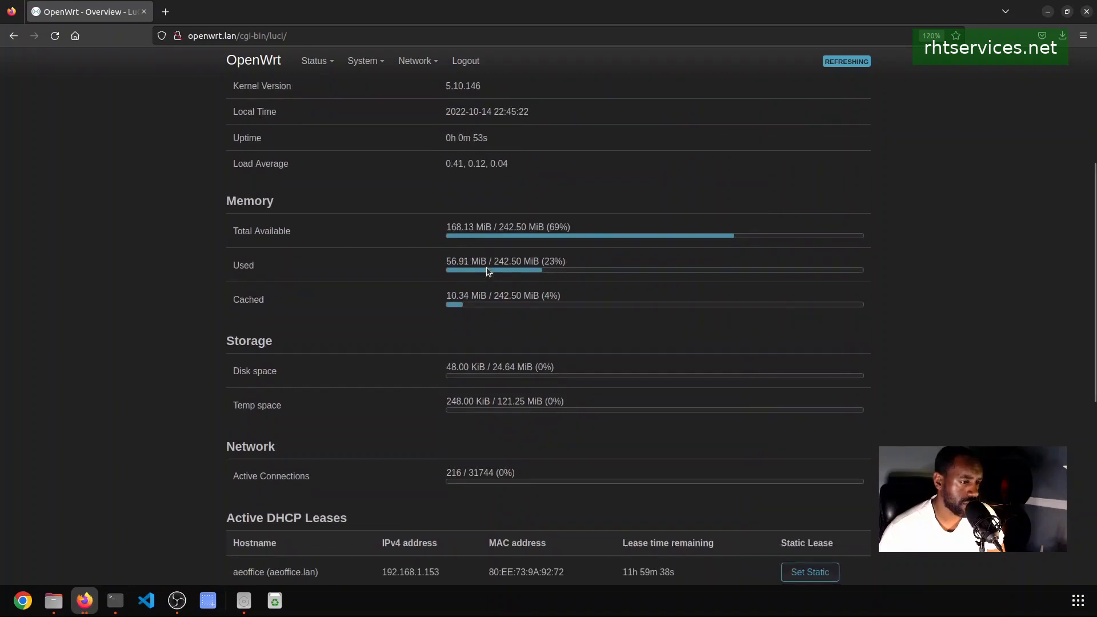
pyautogui.scroll(7, 486, 267)
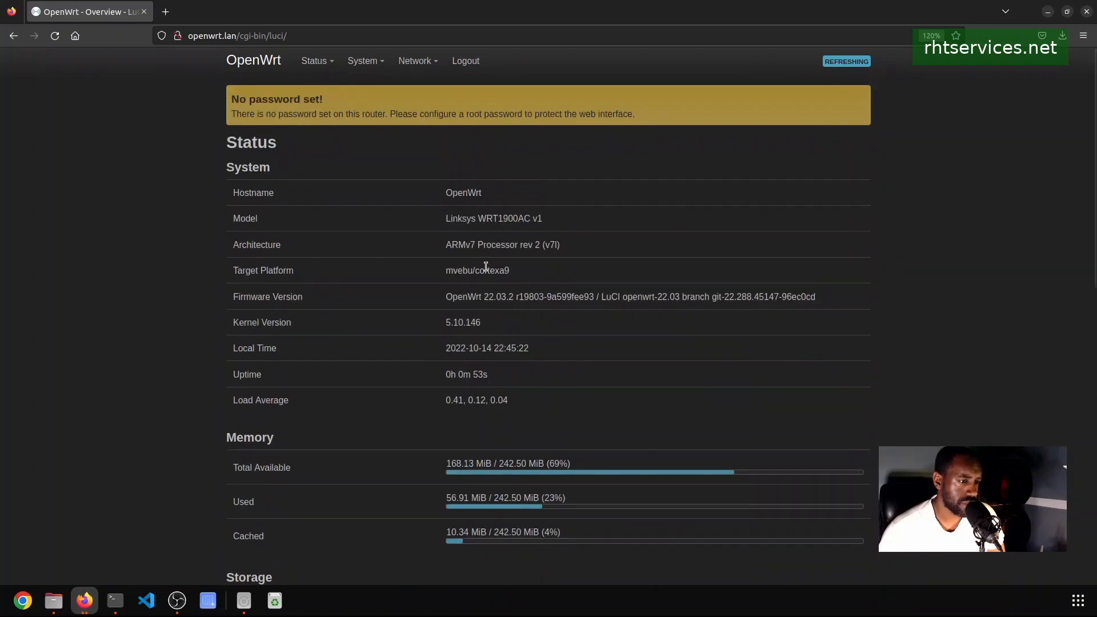
# Verify the router model and firmware version on the overview page, and review the memory, storage, DHCP lease and wireless sections.
pyautogui.moveTo(314, 61)
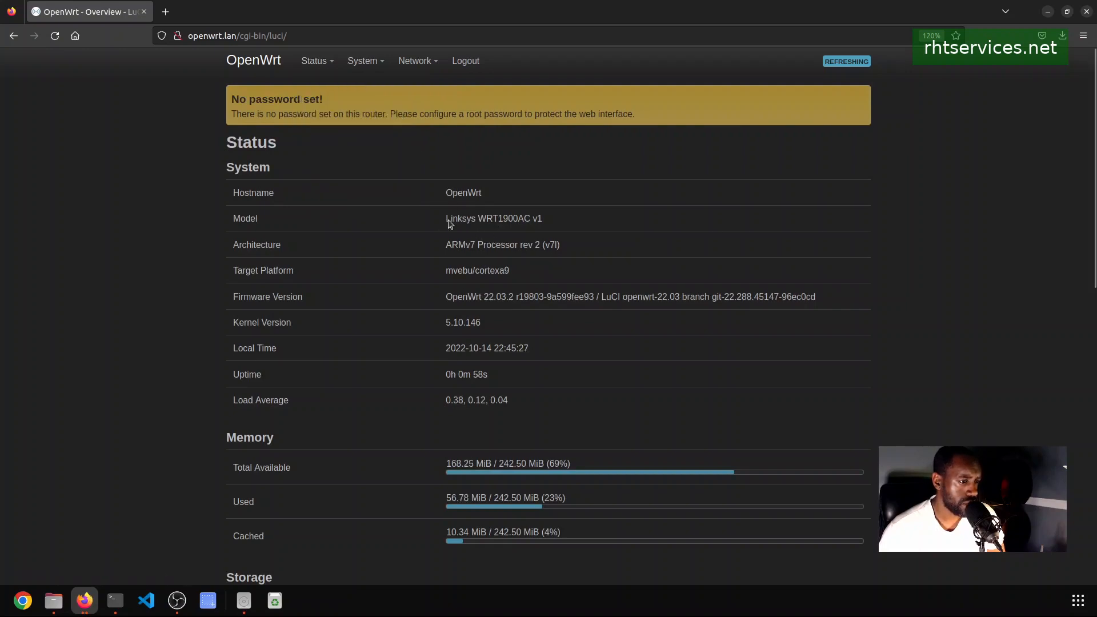
pyautogui.moveTo(445, 221); pyautogui.dragTo(560, 229)
pyautogui.moveTo(257, 298); pyautogui.dragTo(514, 296)
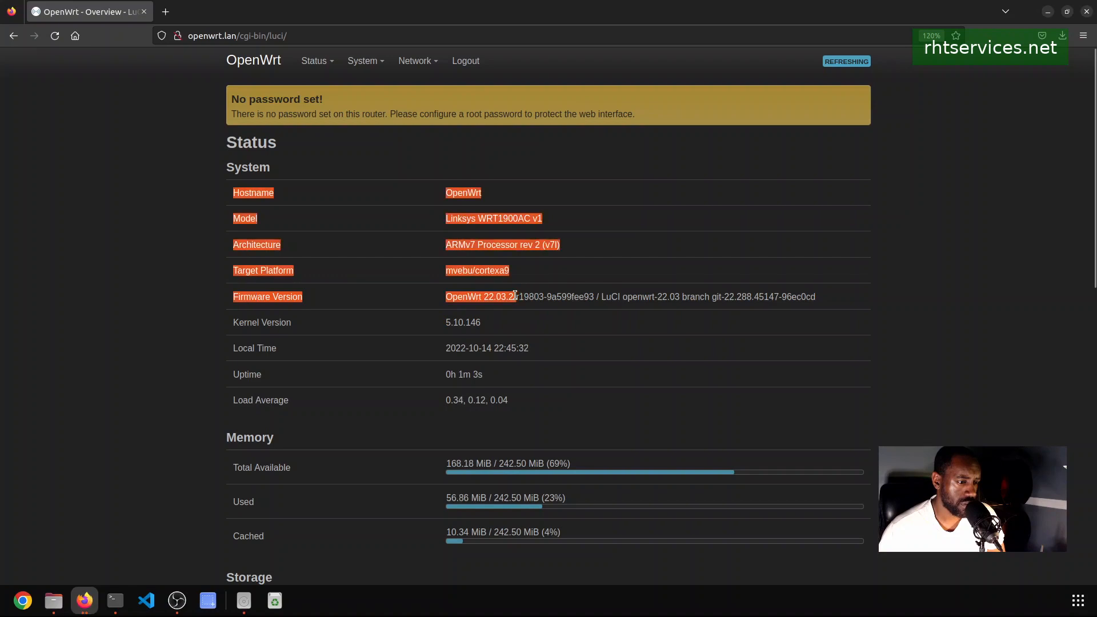
pyautogui.click(509, 304)
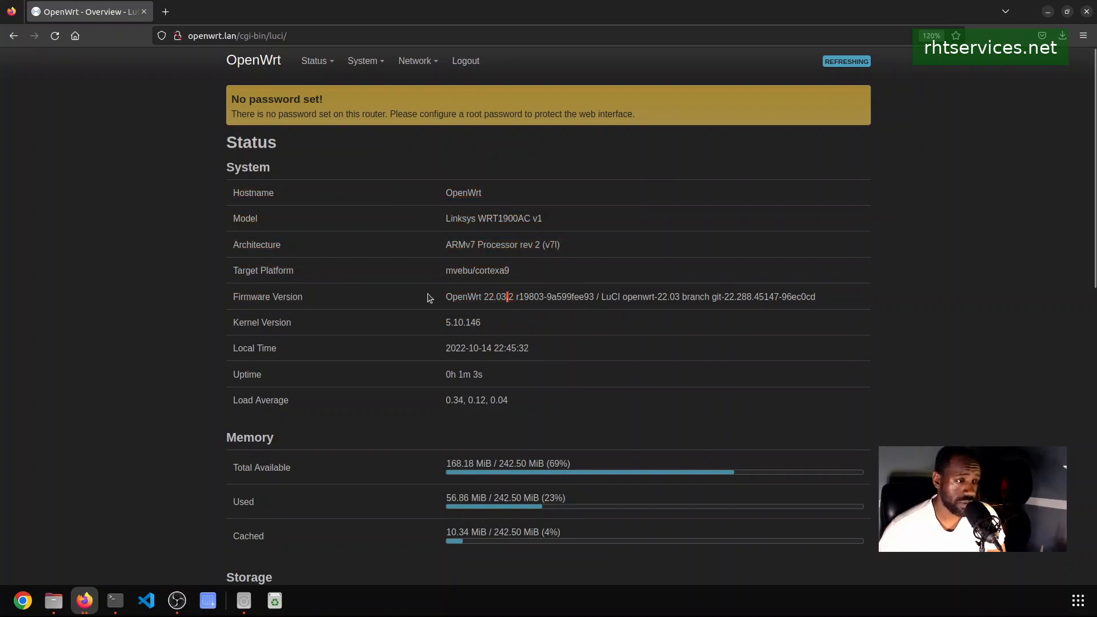
pyautogui.scroll(-5, 233, 325)
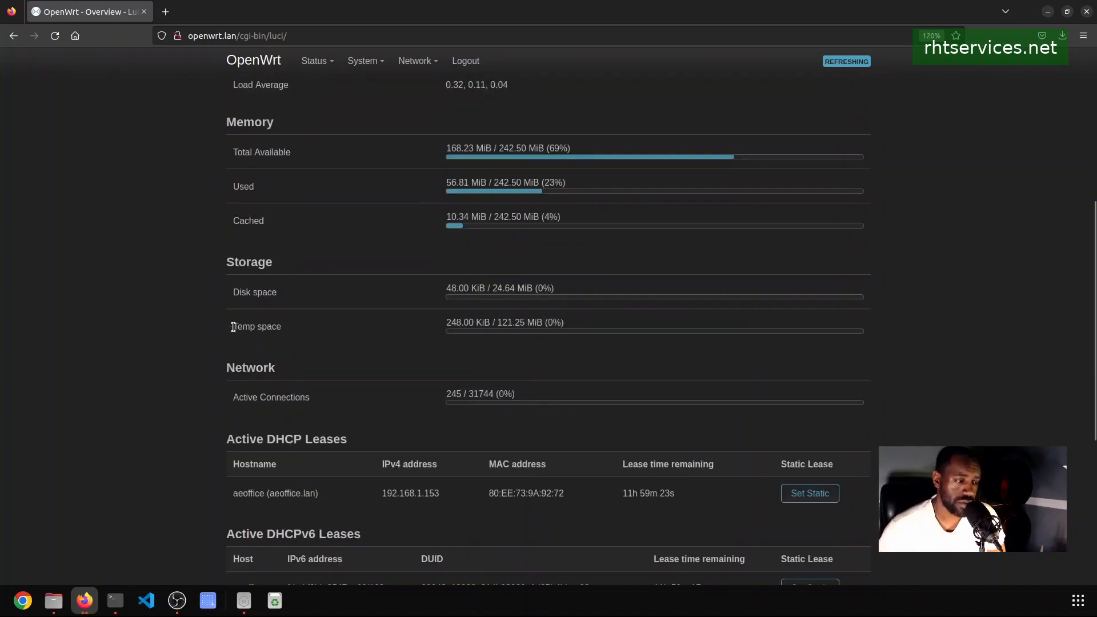
pyautogui.scroll(5, 234, 326)
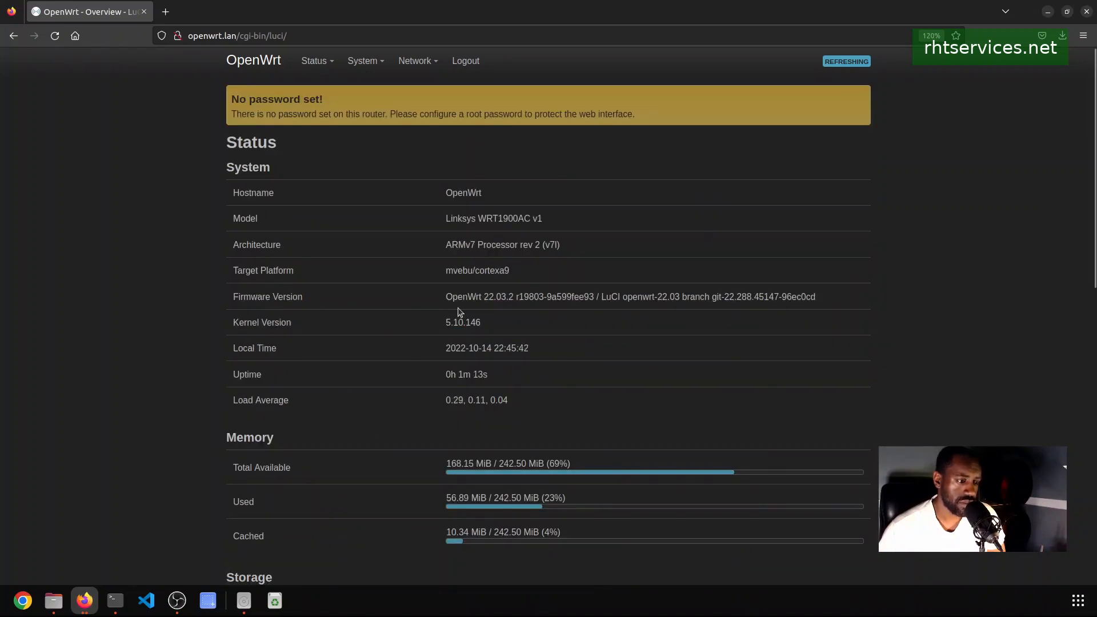
pyautogui.scroll(-5, 458, 315)
pyautogui.scroll(-4, 458, 311)
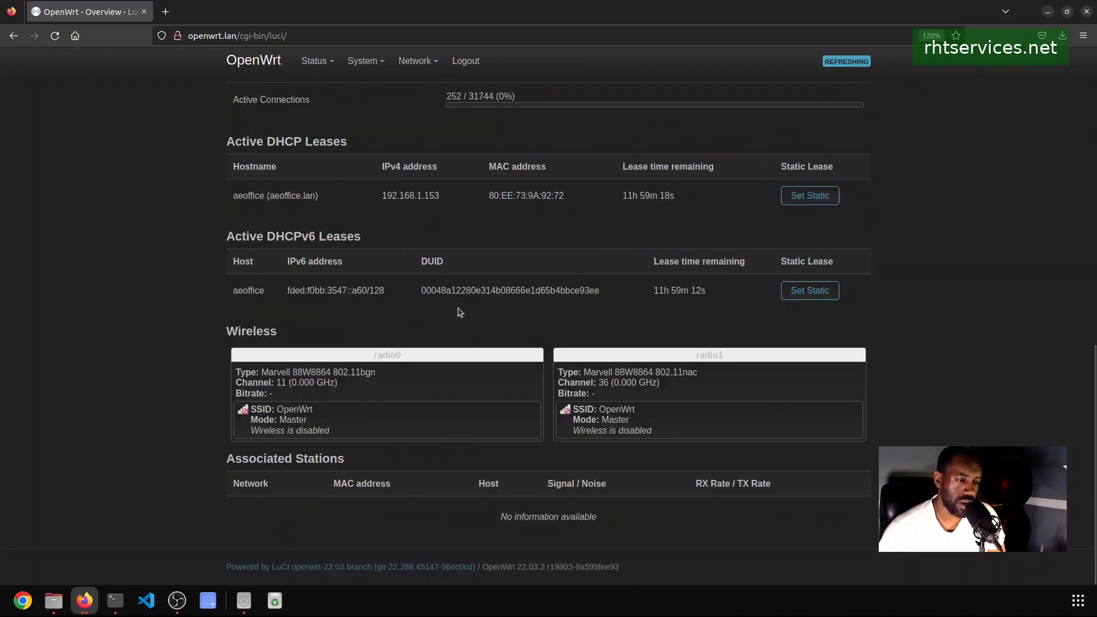
pyautogui.scroll(7, 458, 312)
pyautogui.scroll(-5, 458, 312)
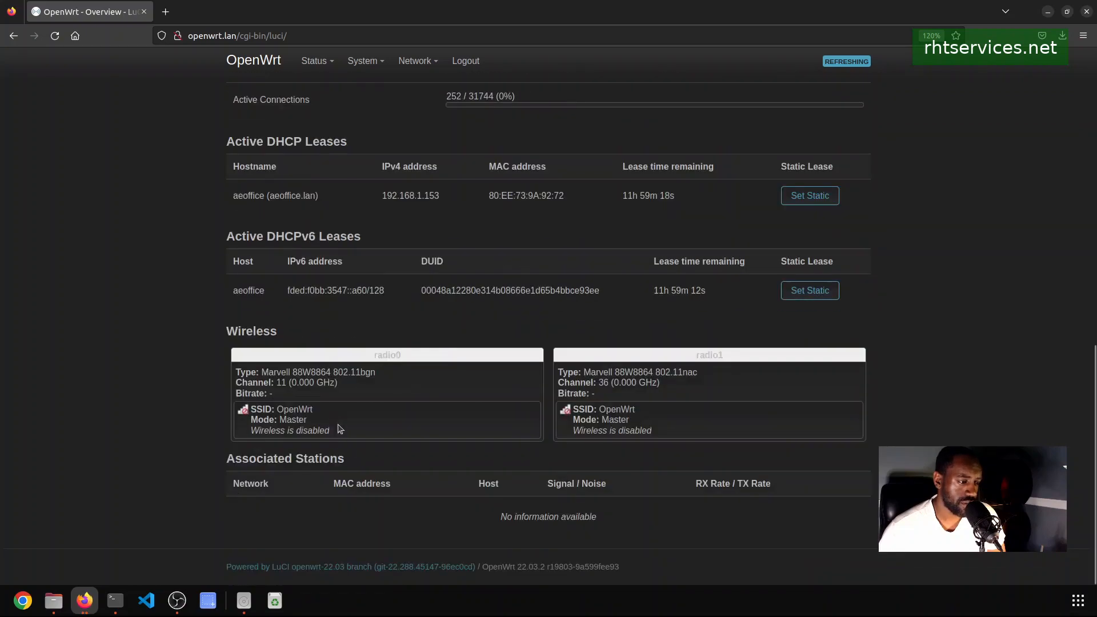
pyautogui.scroll(9, 505, 377)
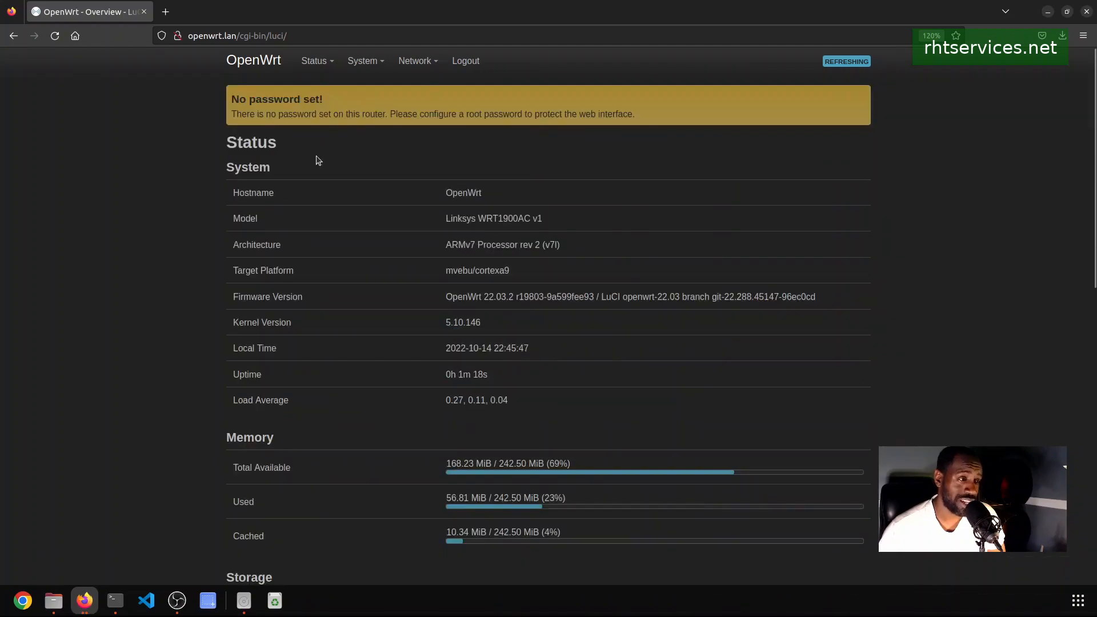
# Open the router's general system settings and synchronize its local time with the browser.
pyautogui.moveTo(363, 60)
pyautogui.click(369, 87)
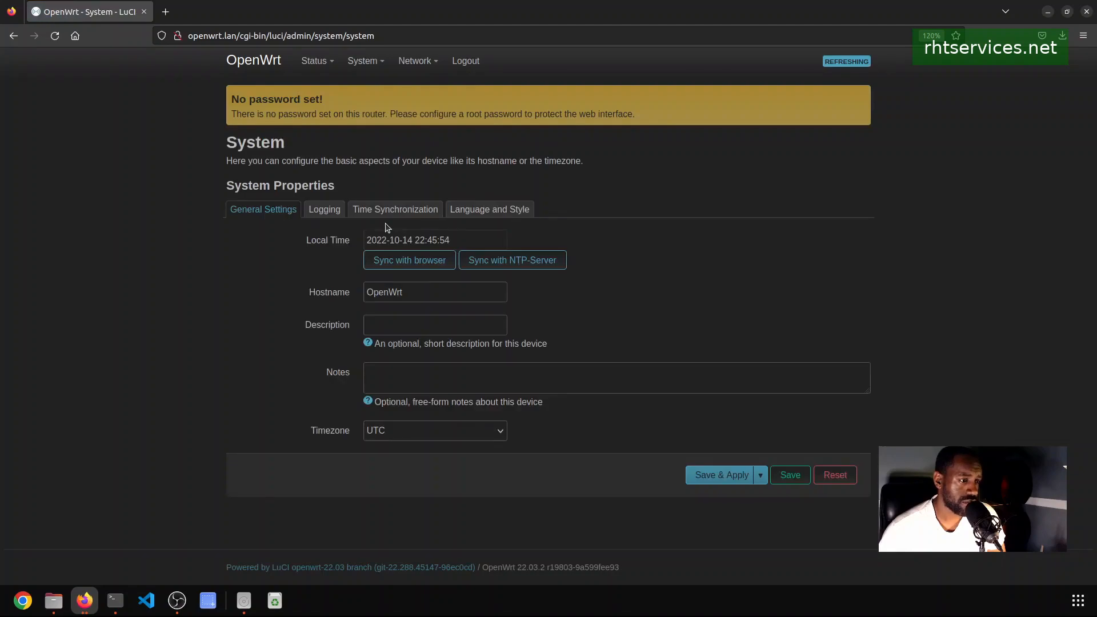
pyautogui.click(428, 261)
pyautogui.click(429, 262)
pyautogui.moveTo(373, 237); pyautogui.dragTo(416, 244)
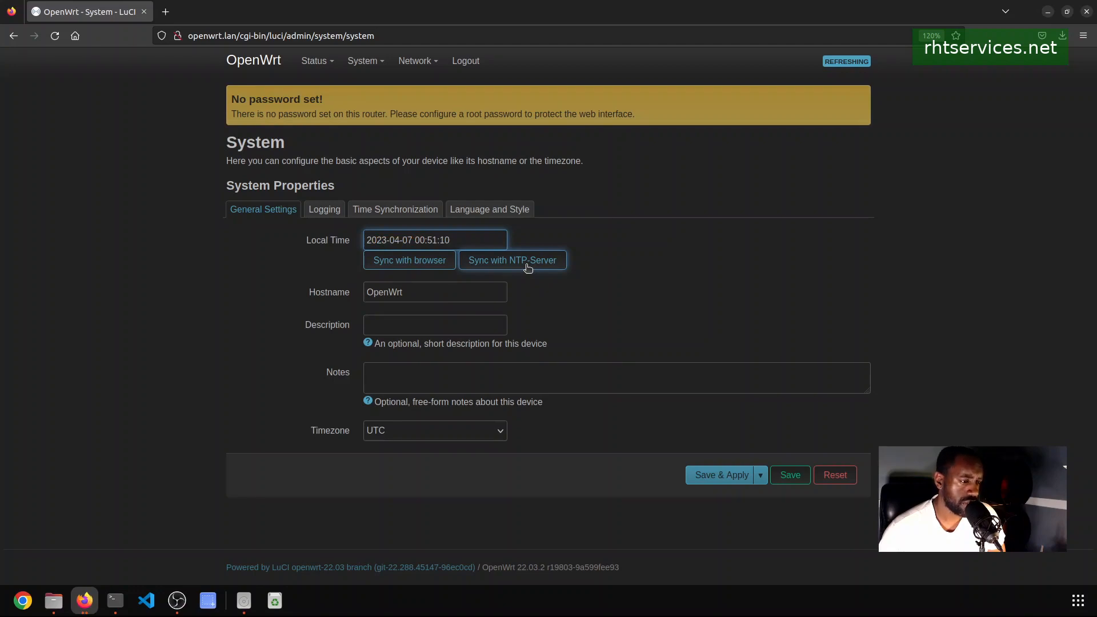
# Look at the timezone choices, keep UTC, and save and apply the system properties.
pyautogui.click(384, 432)
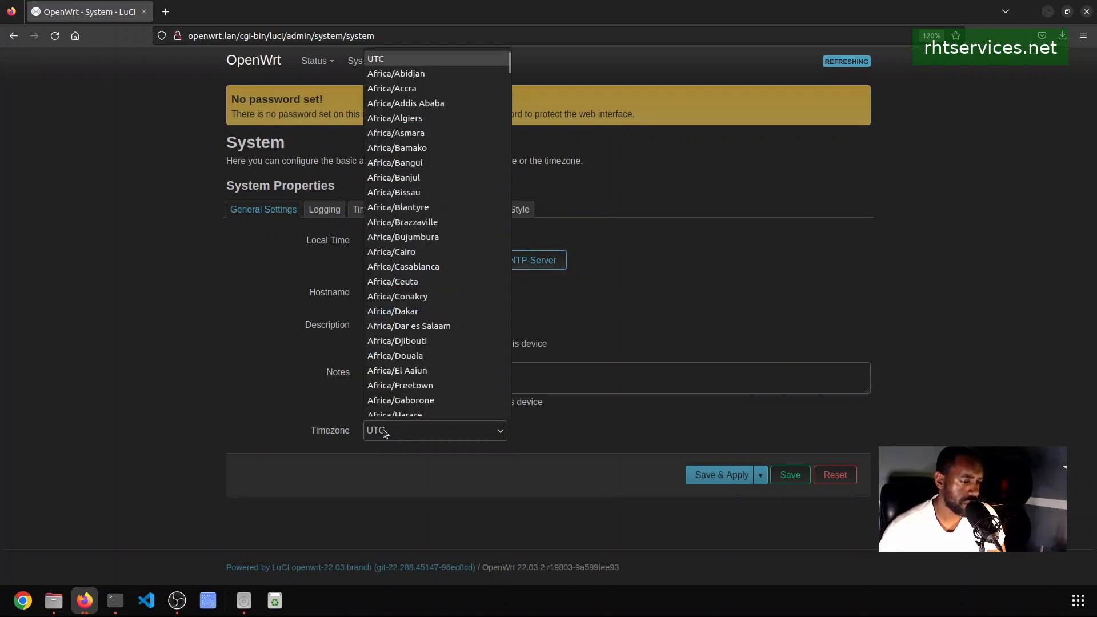
pyautogui.click(383, 432)
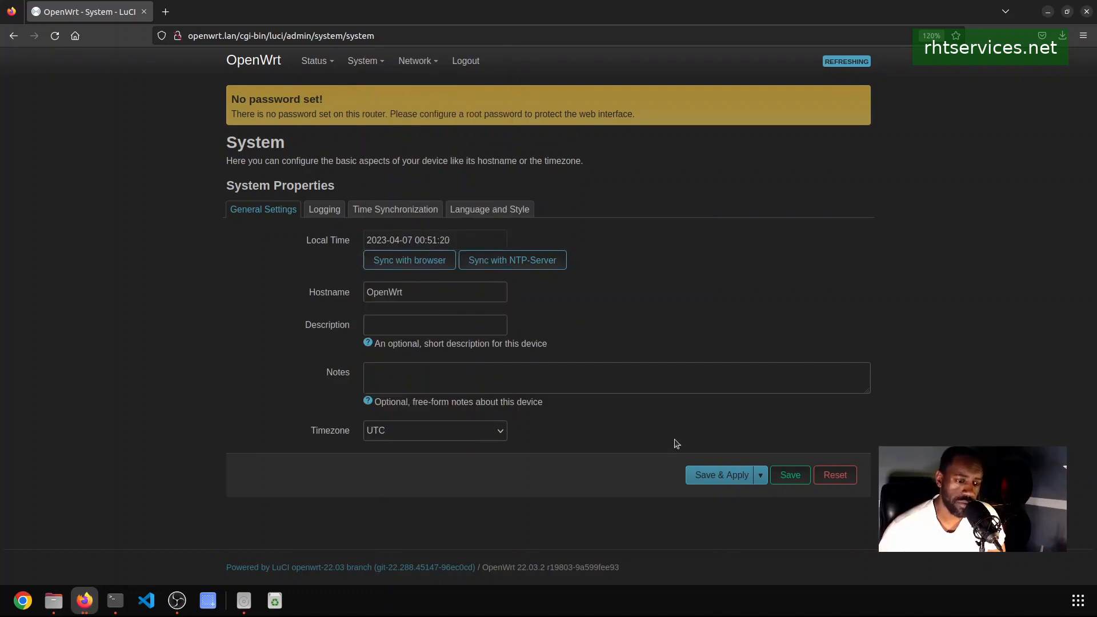
pyautogui.click(794, 478)
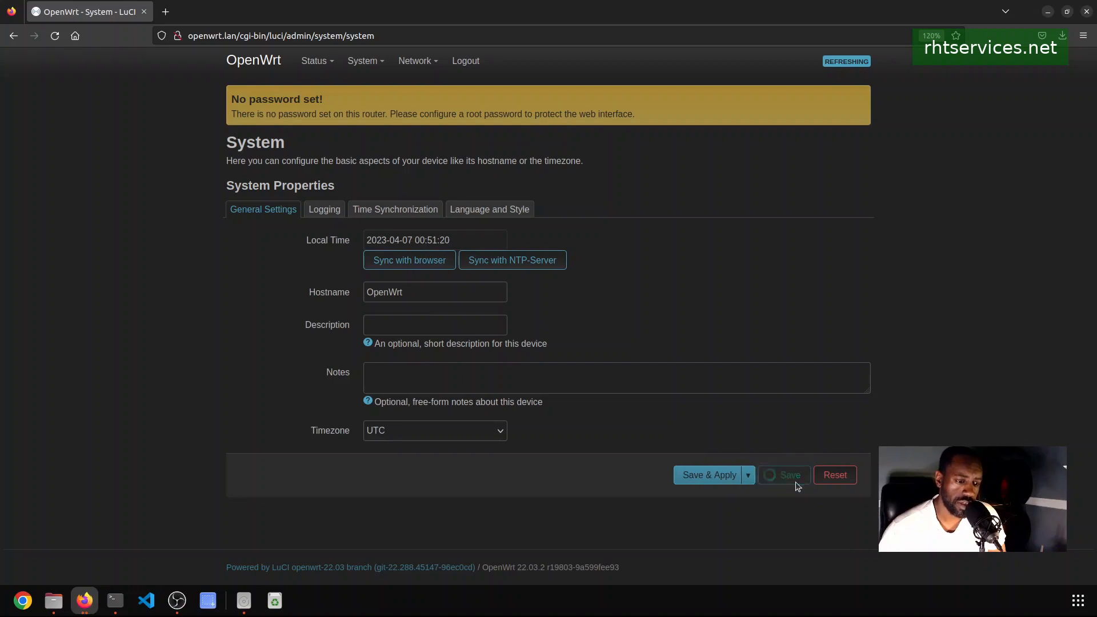
pyautogui.click(736, 479)
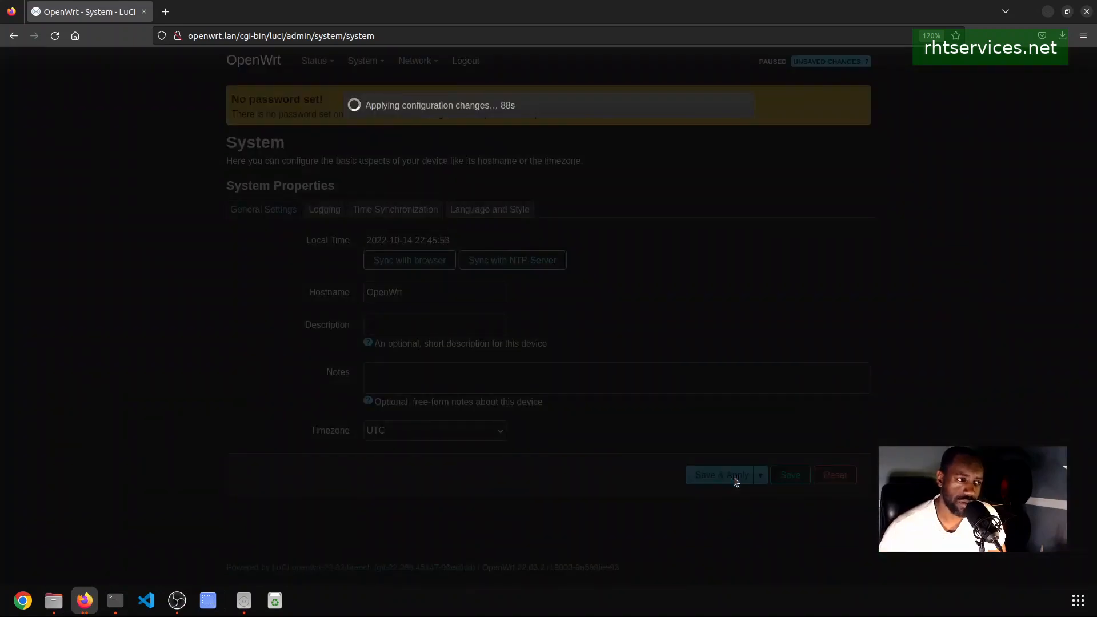